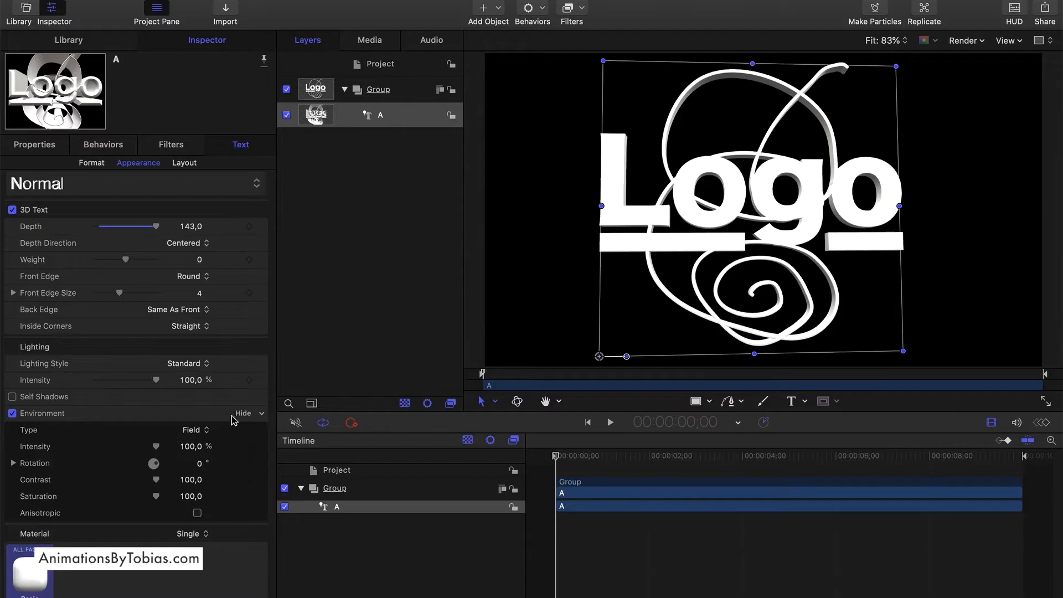
# Set the lighting environment type of the 3D logo text to Colorful
pyautogui.click(209, 433)
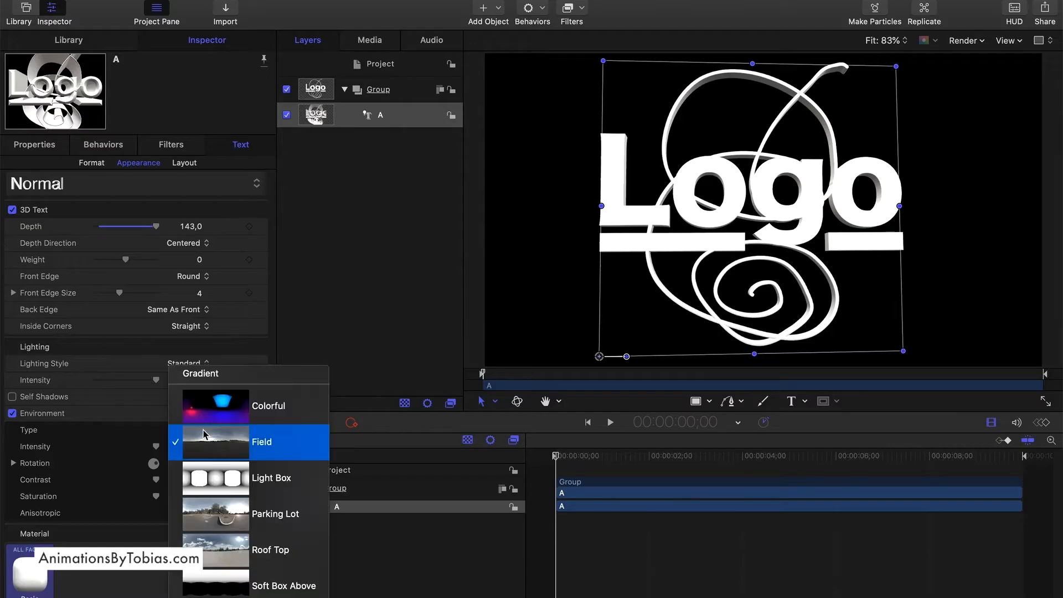
pyautogui.click(206, 415)
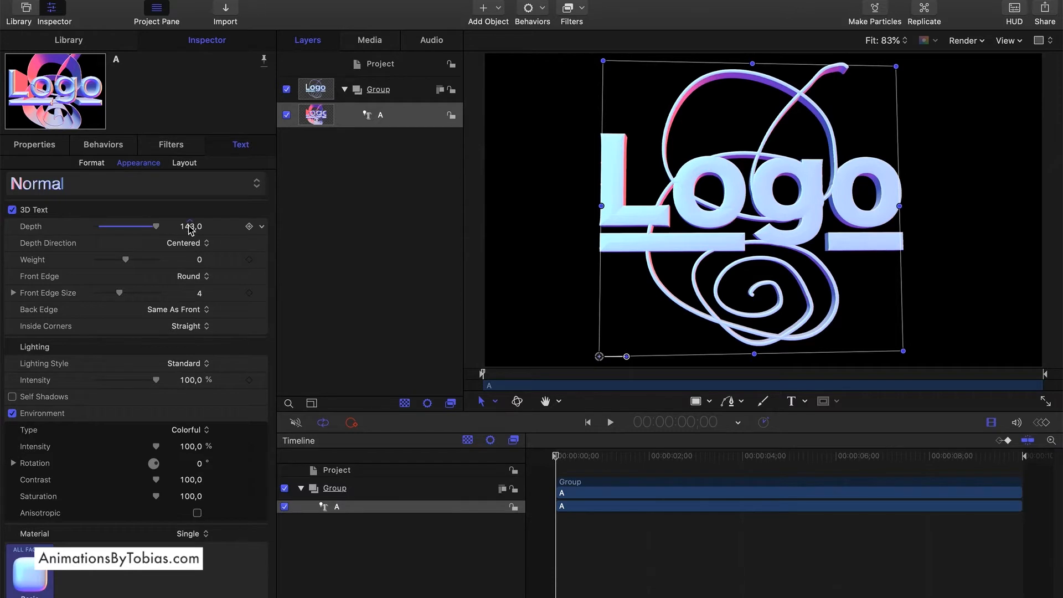
pyautogui.moveTo(190, 227); pyautogui.dragTo(190, 226)
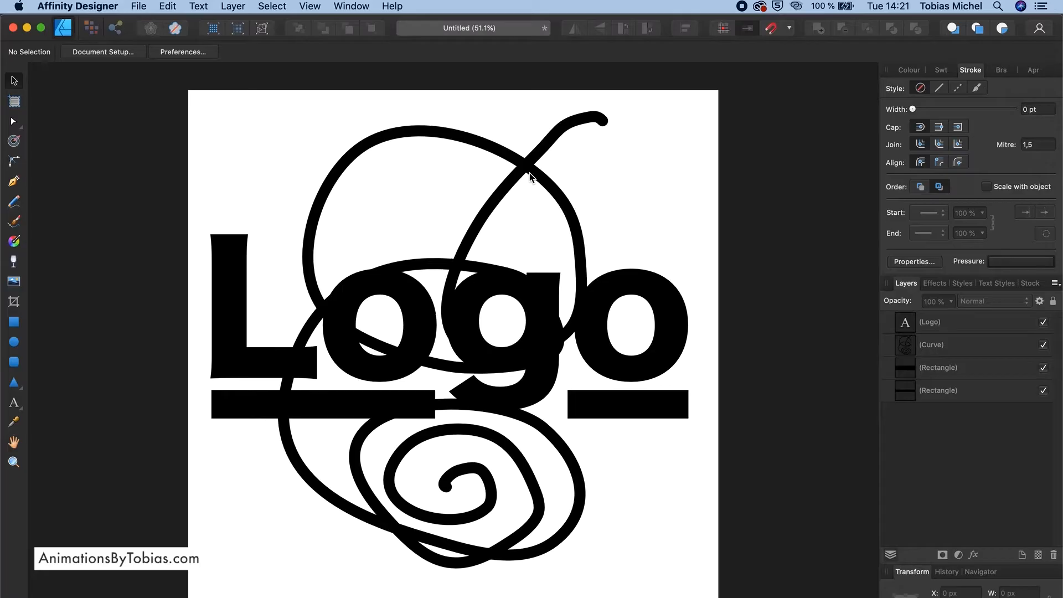
# Switch to Affinity Designer and expand the stroke of the freehand curve running through the logo
pyautogui.click(527, 169)
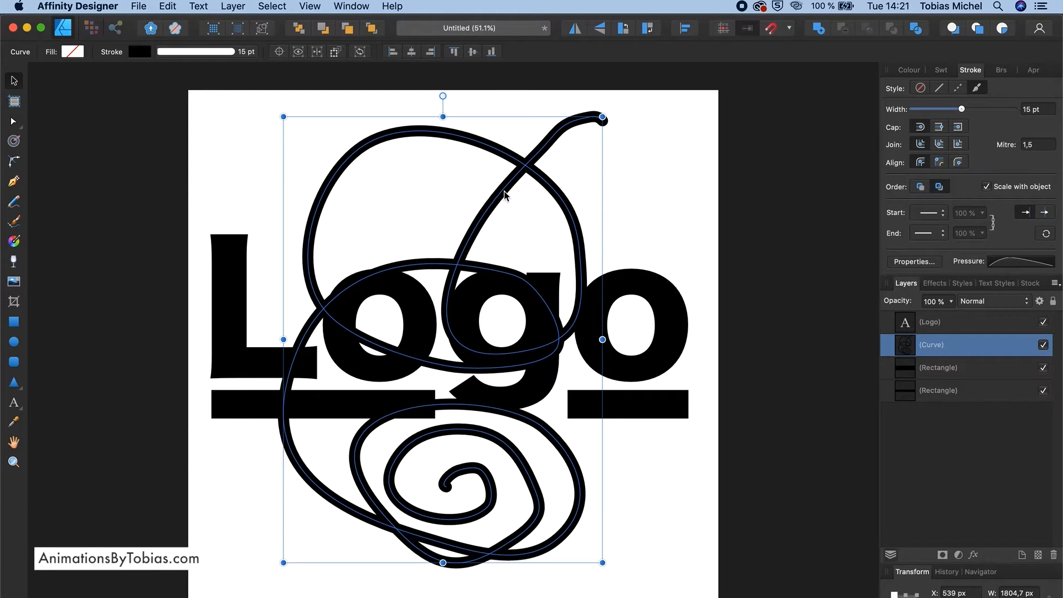
pyautogui.click(232, 6)
pyautogui.click(306, 391)
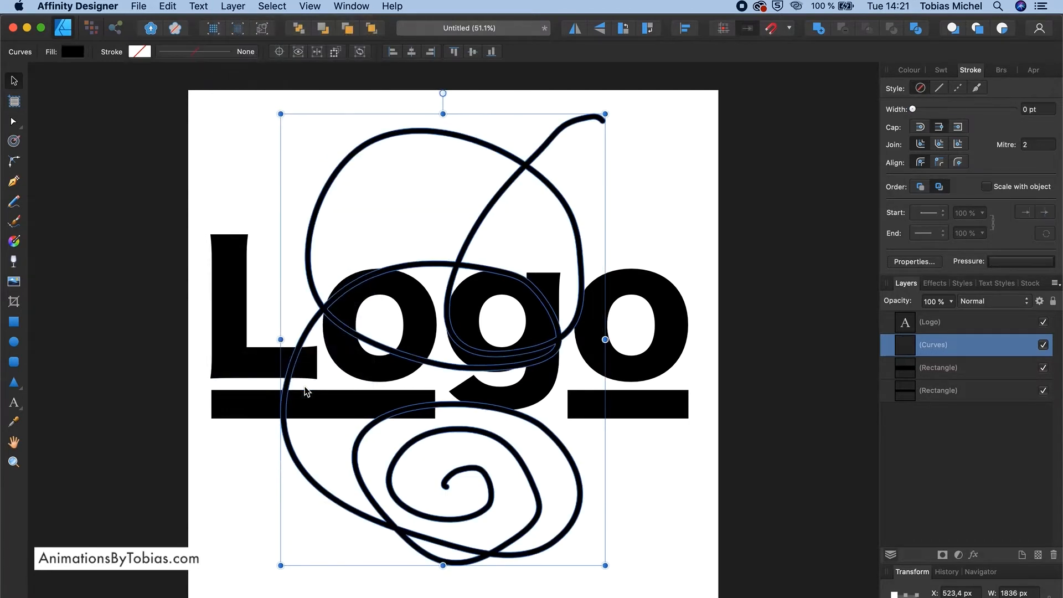
# Convert the Logo text object to curves
pyautogui.click(232, 310)
pyautogui.click(235, 5)
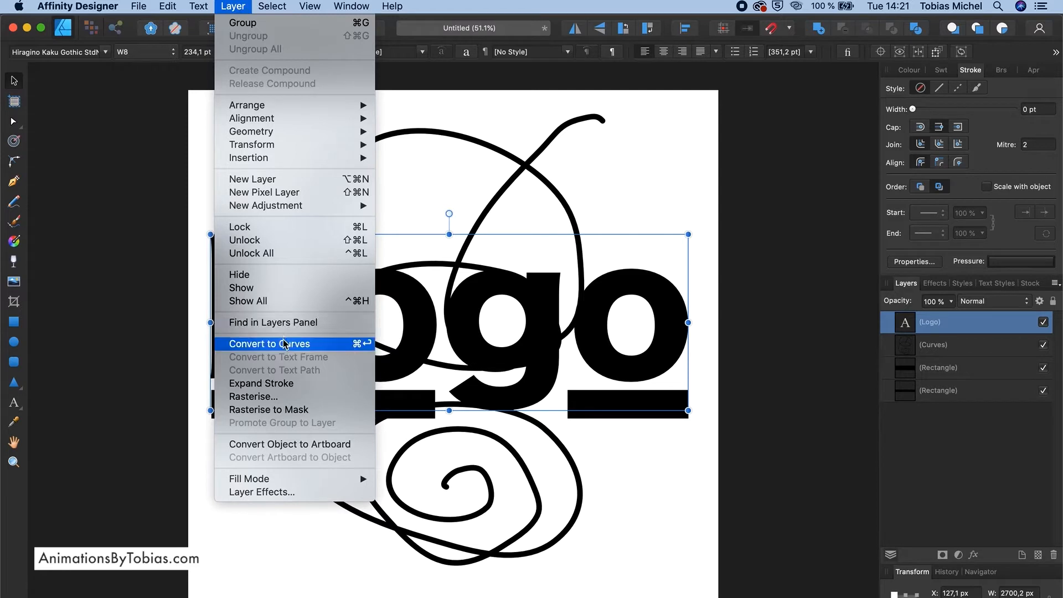
pyautogui.click(326, 346)
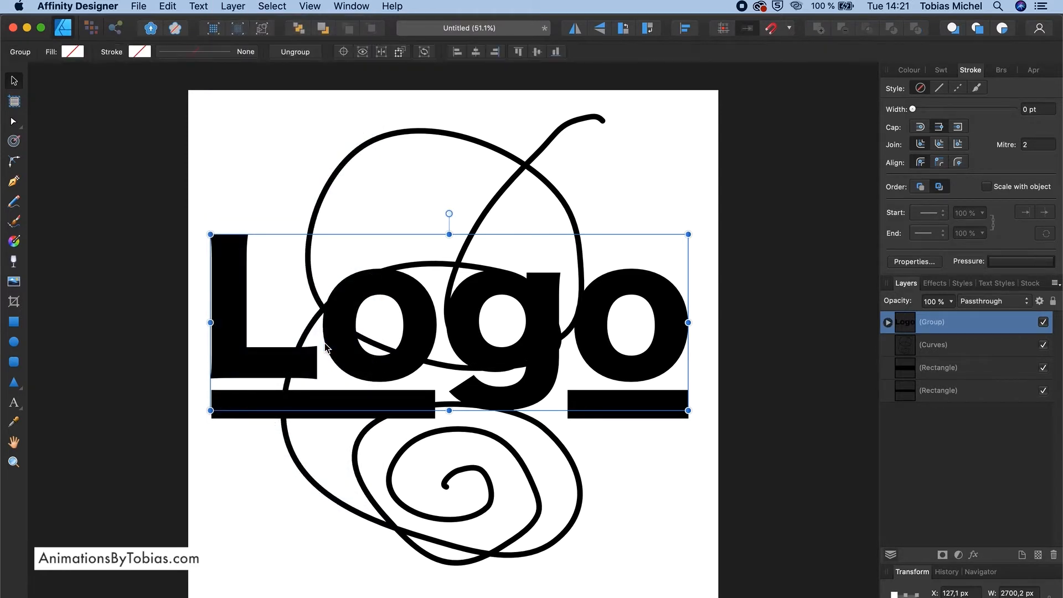
# Ungroup the converted letters and merge them with the expanded curve and both rectangles using the Add operation
pyautogui.rightClick(935, 322)
pyautogui.click(944, 512)
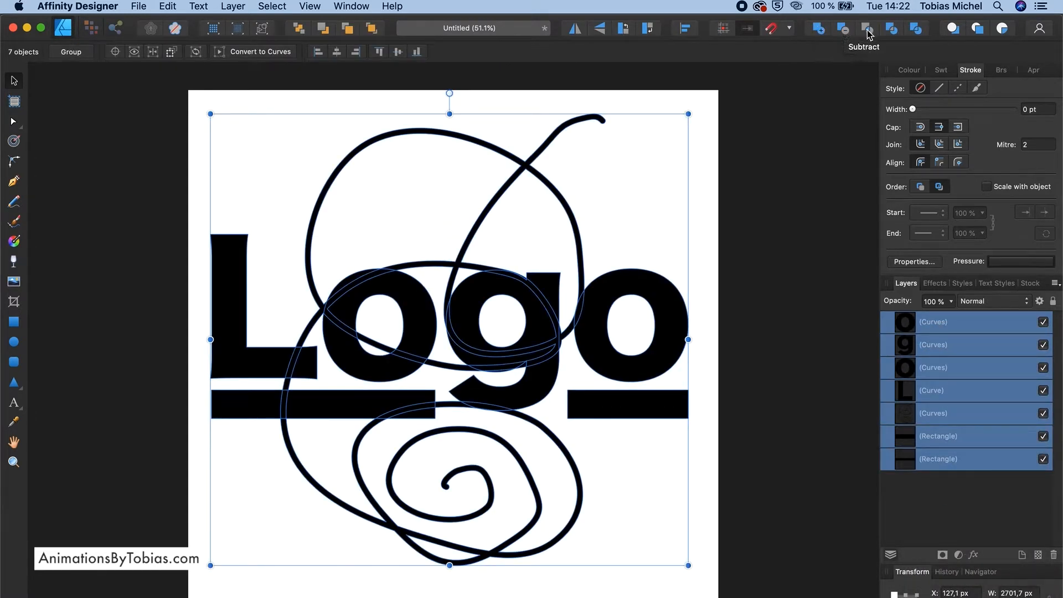
pyautogui.click(817, 29)
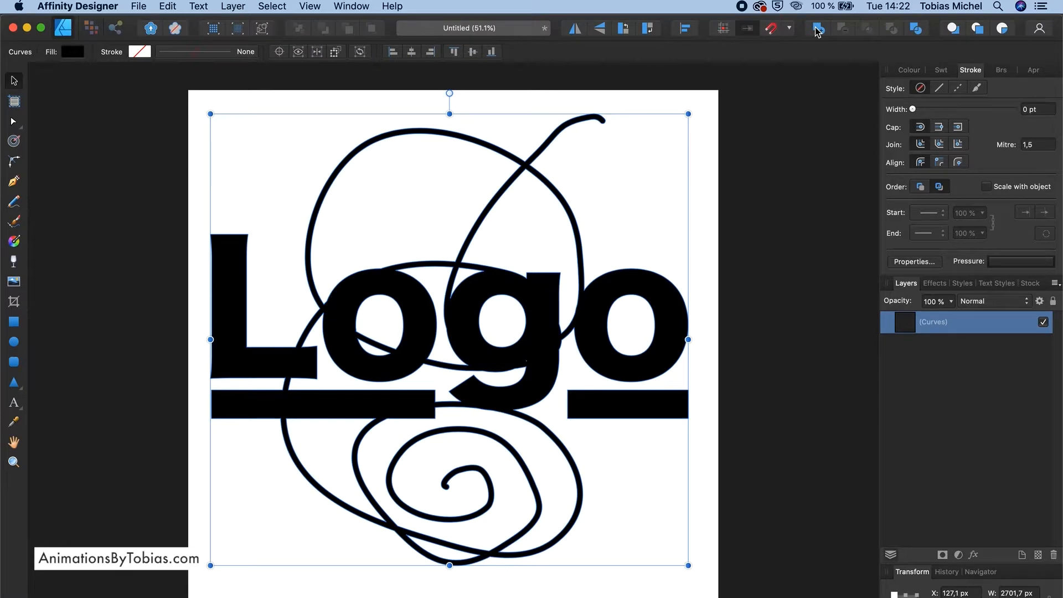
pyautogui.press('super+d')
# Export the whole document as SVG with the SVG (digital - high quality) preset
pyautogui.click(138, 6)
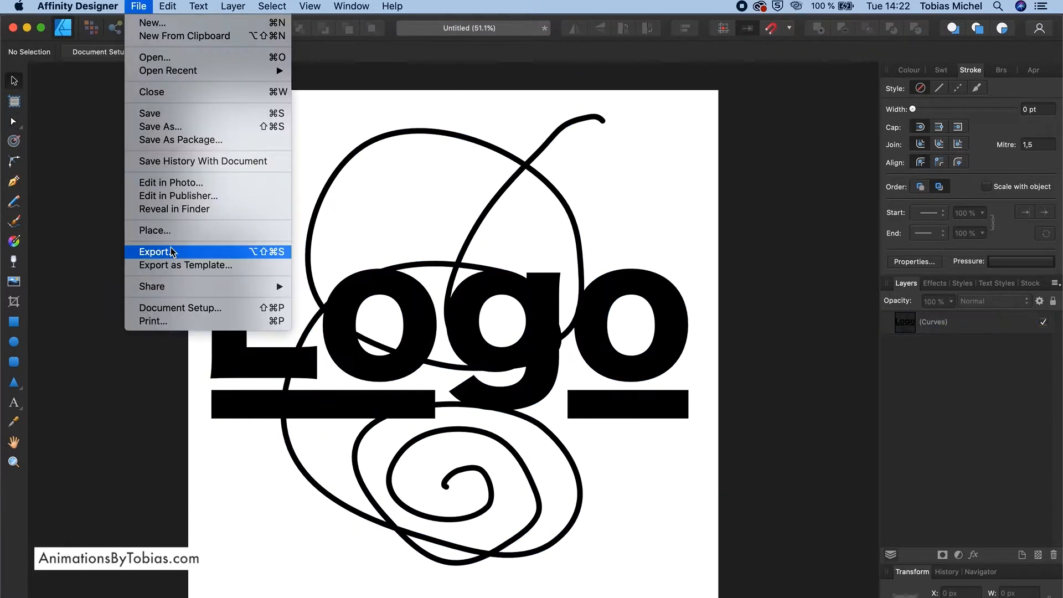
pyautogui.click(172, 252)
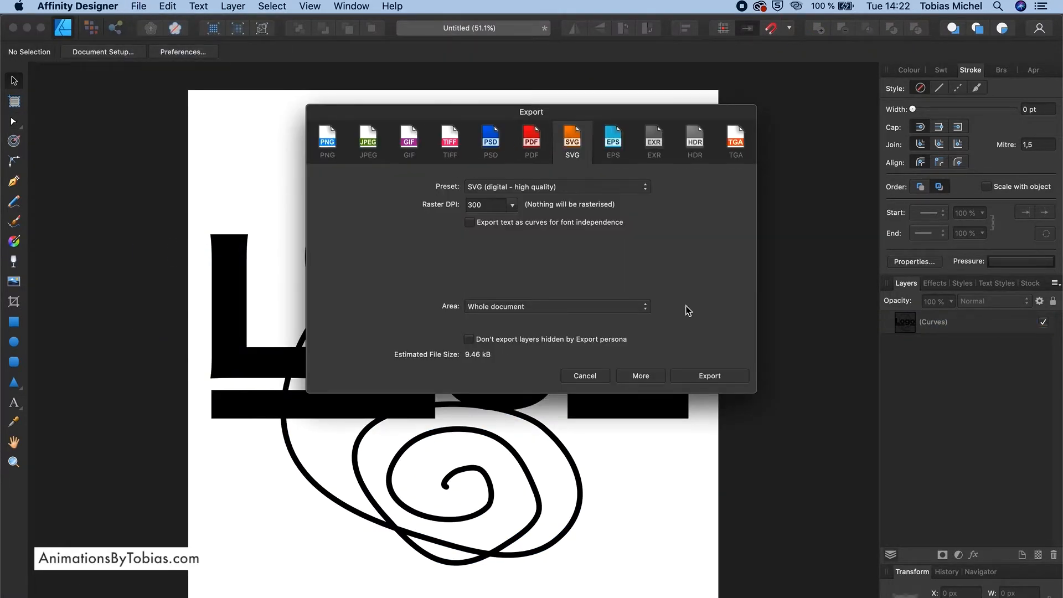
pyautogui.click(692, 376)
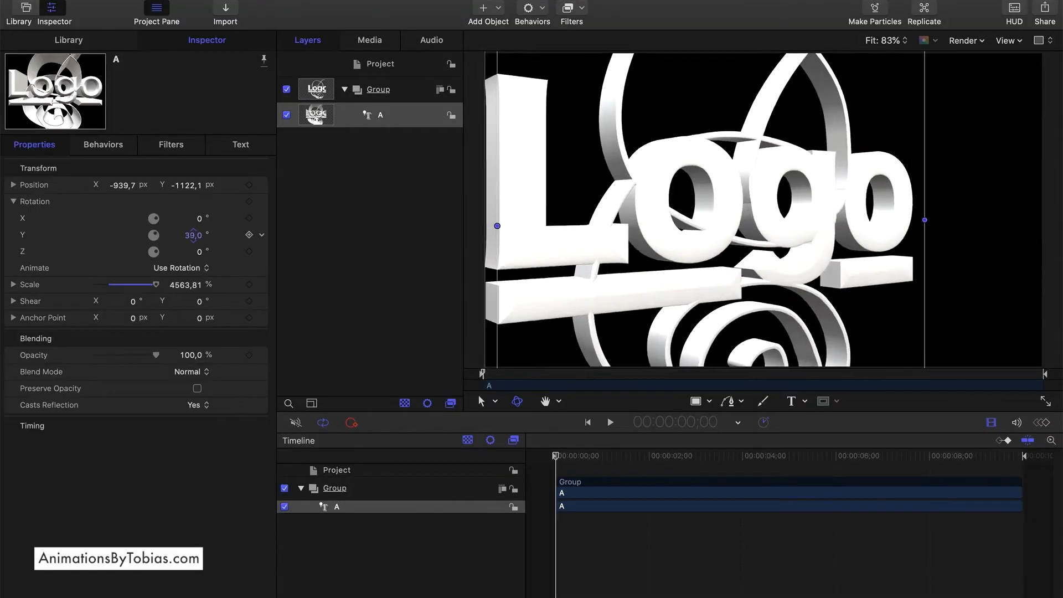
# Switch to Motion and rotate the 3D logo text about its Y axis
pyautogui.moveTo(226, 243); pyautogui.dragTo(193, 218)
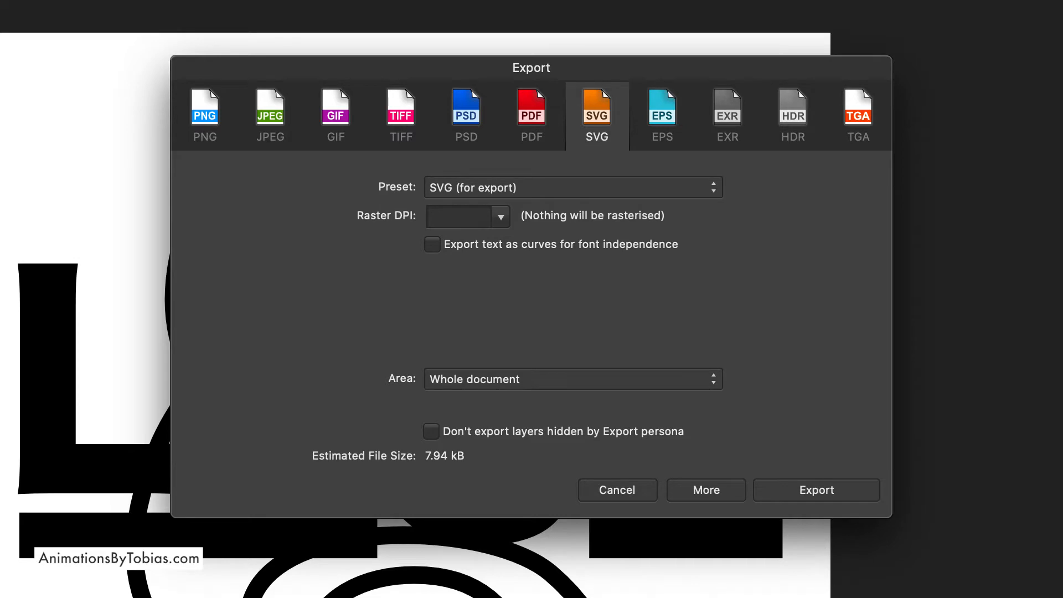
# Switch to Affinity Designer and use the SVG (for export) preset for the SVG export
pyautogui.click(573, 188)
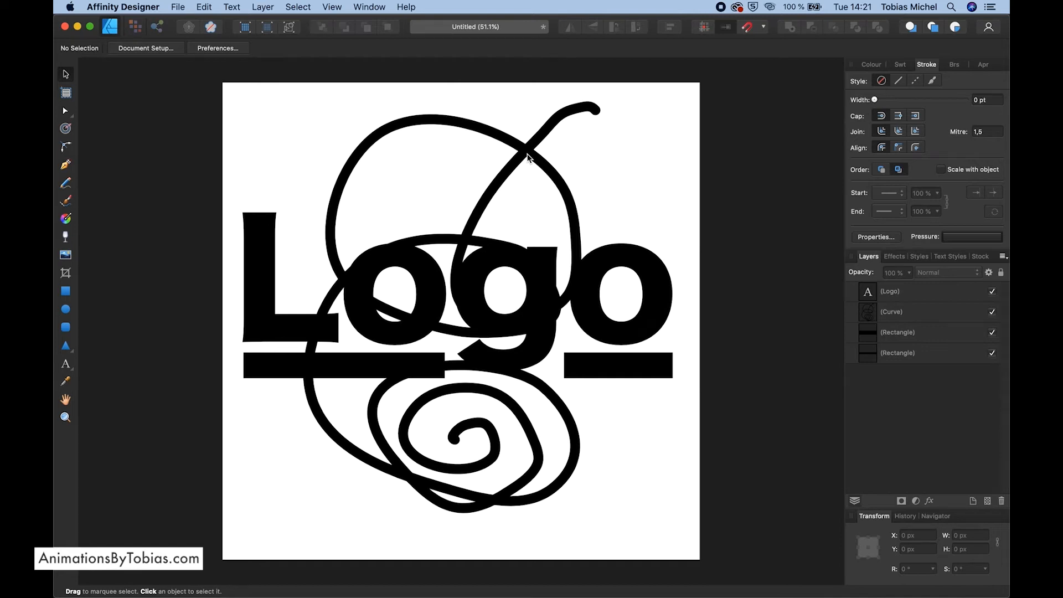
# Expand the stroke of the freehand curve and check the expanded shape's stroke and fill colours
pyautogui.click(528, 158)
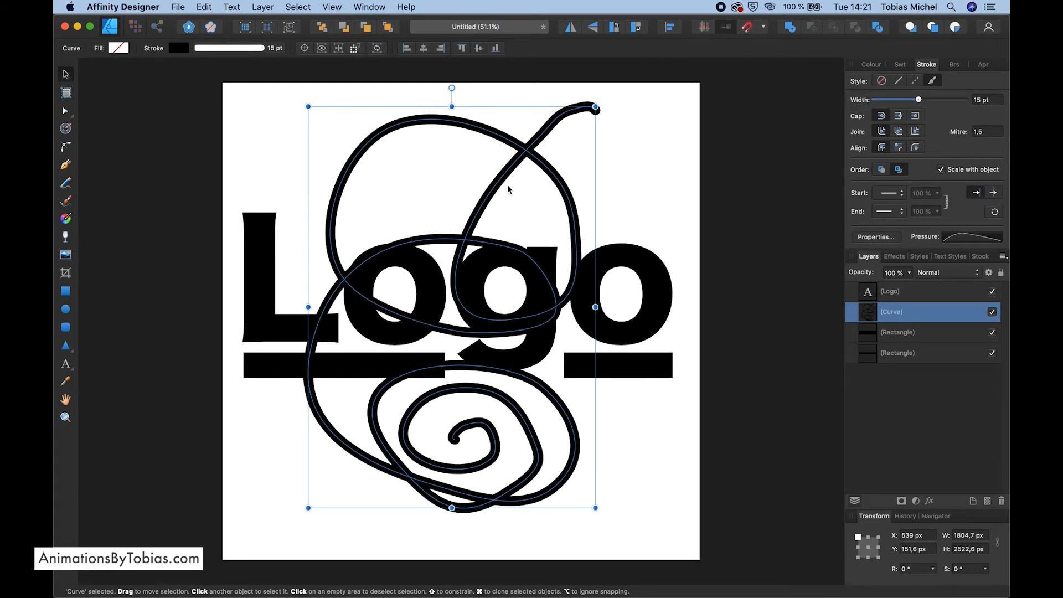
pyautogui.click(256, 6)
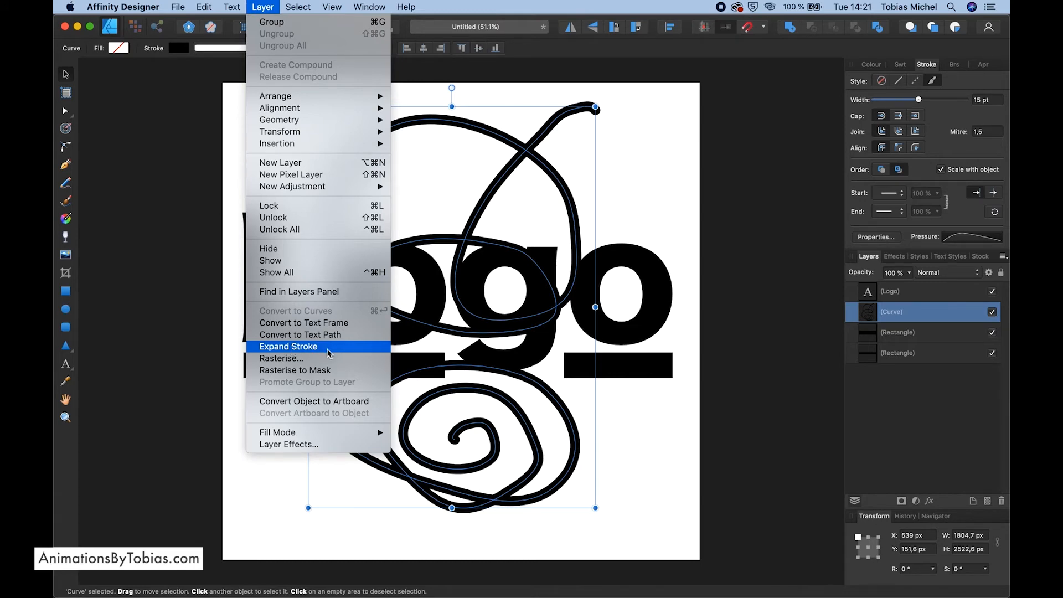
pyautogui.click(287, 346)
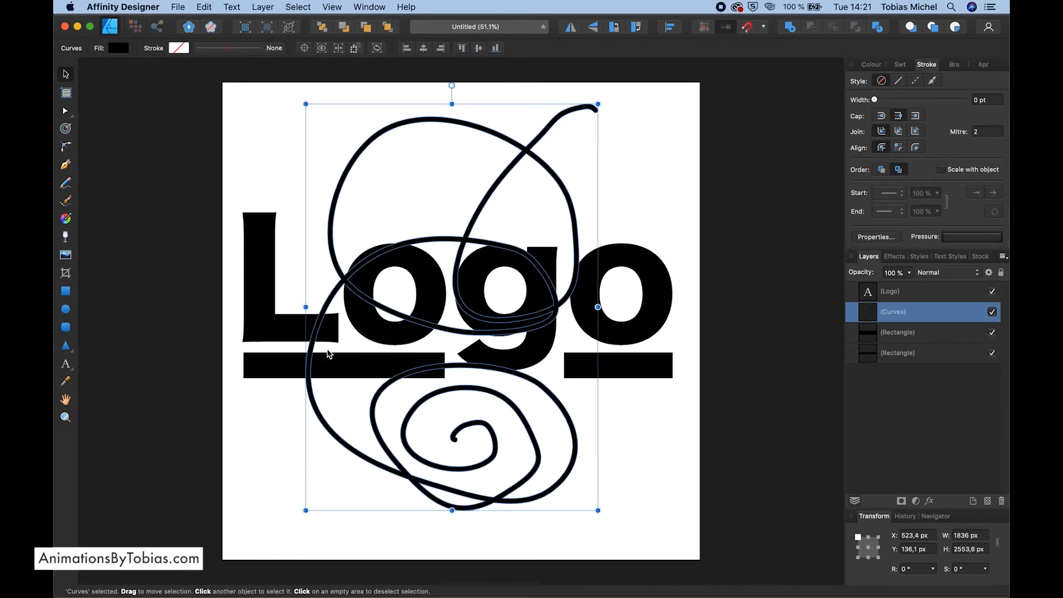
pyautogui.click(179, 47)
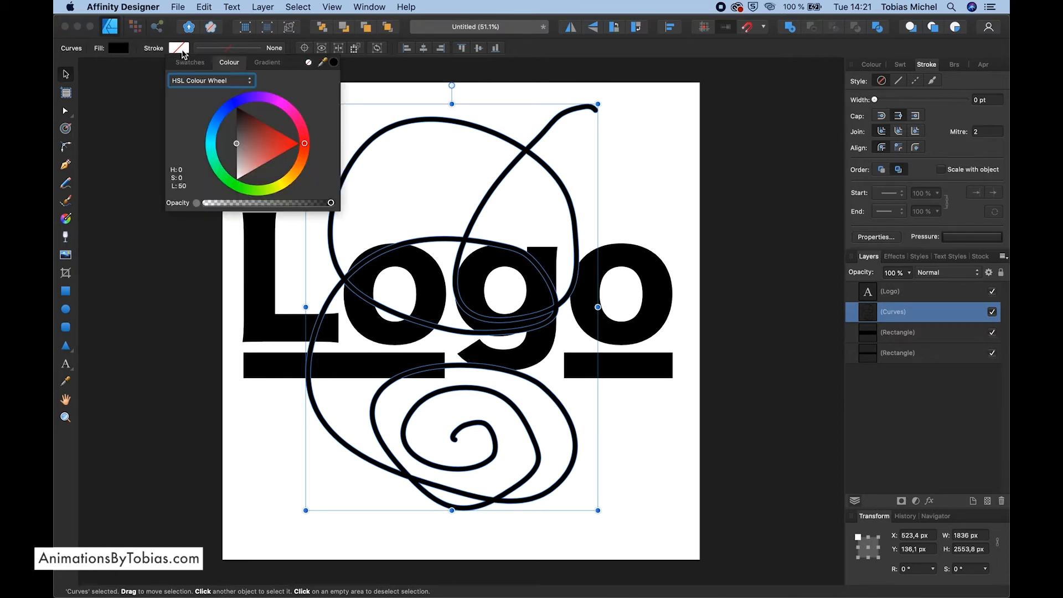
pyautogui.click(119, 49)
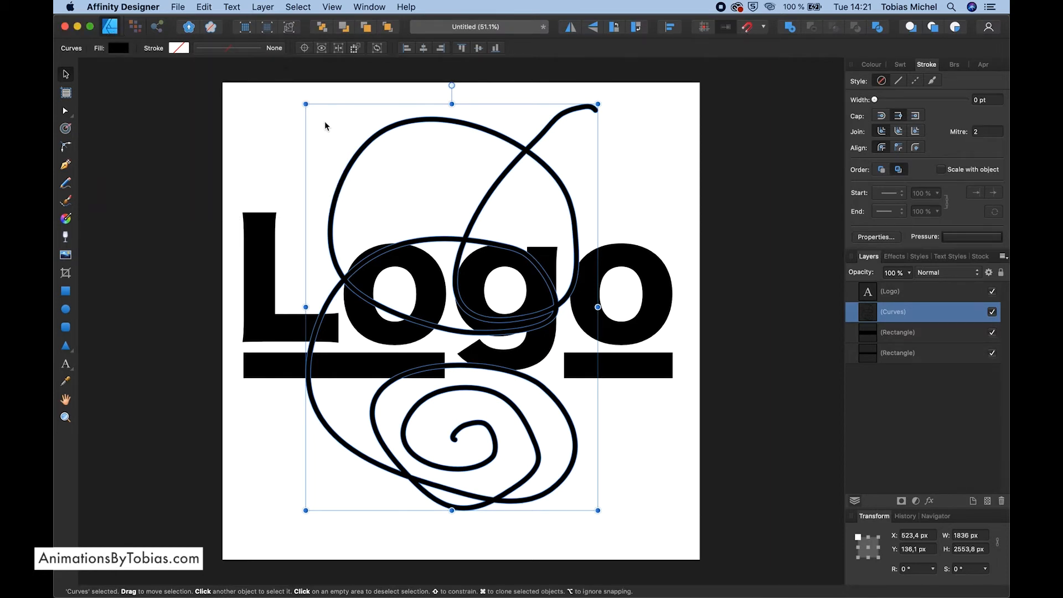
pyautogui.click(636, 188)
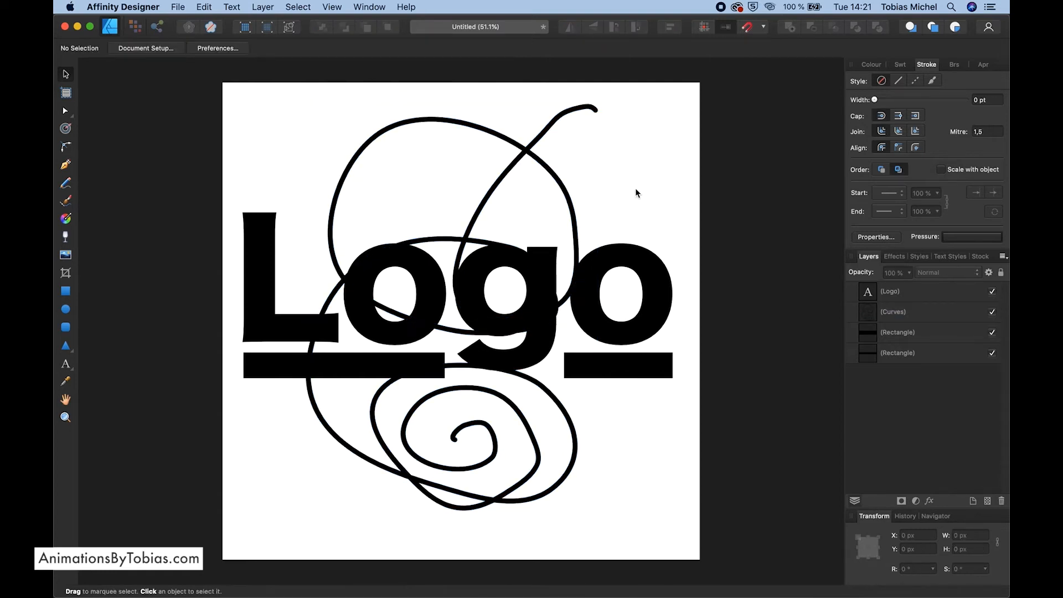
# Convert the Logo text to curves
pyautogui.click(655, 292)
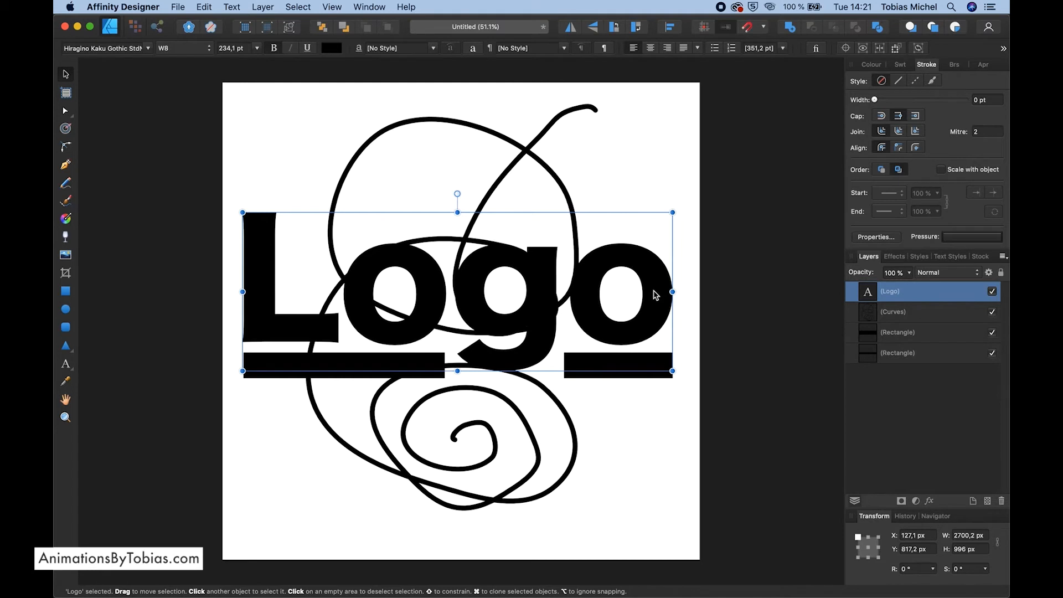
pyautogui.click(265, 5)
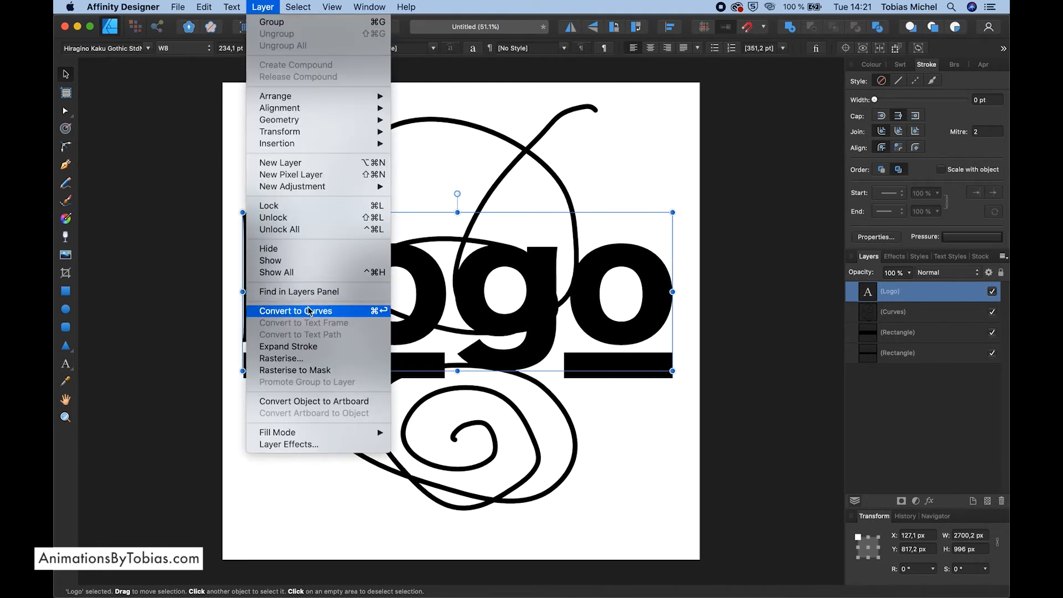
pyautogui.click(345, 314)
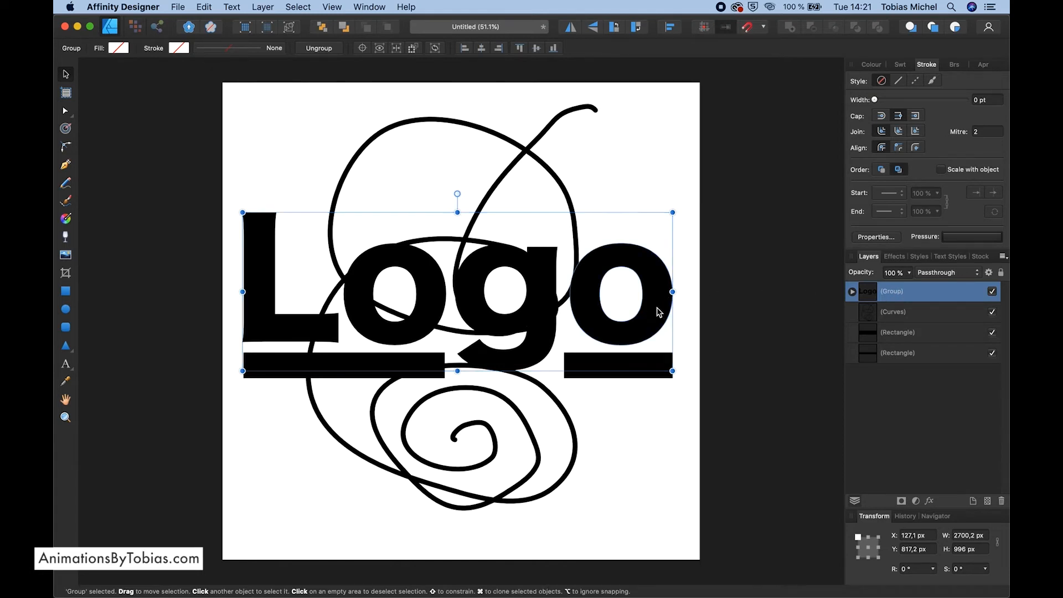
# Check the individual letters inside the converted Logo group, and ungroup it into separate curves
pyautogui.doubleClick(659, 312)
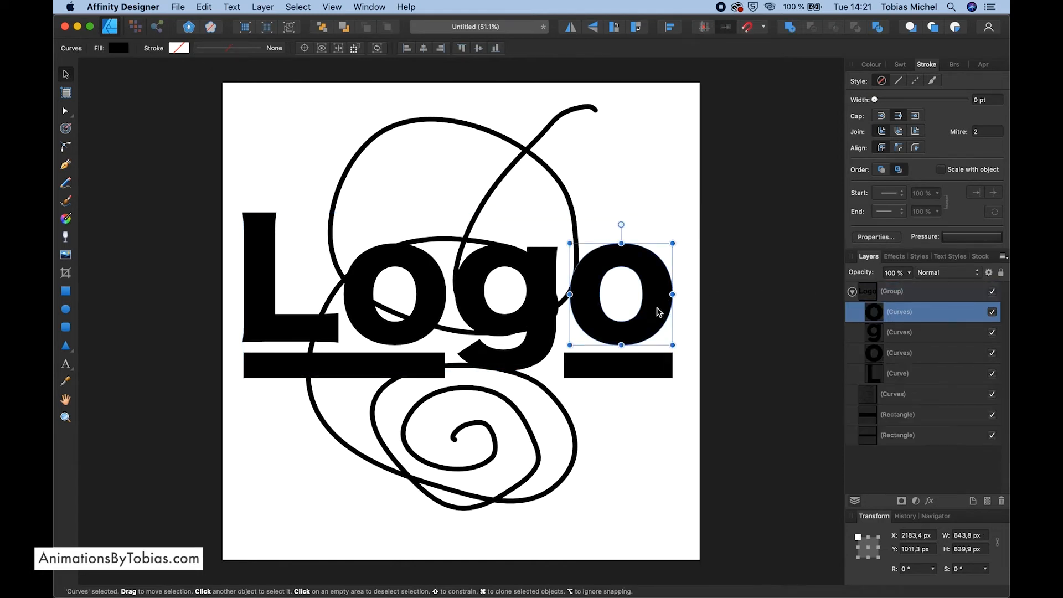
pyautogui.click(547, 307)
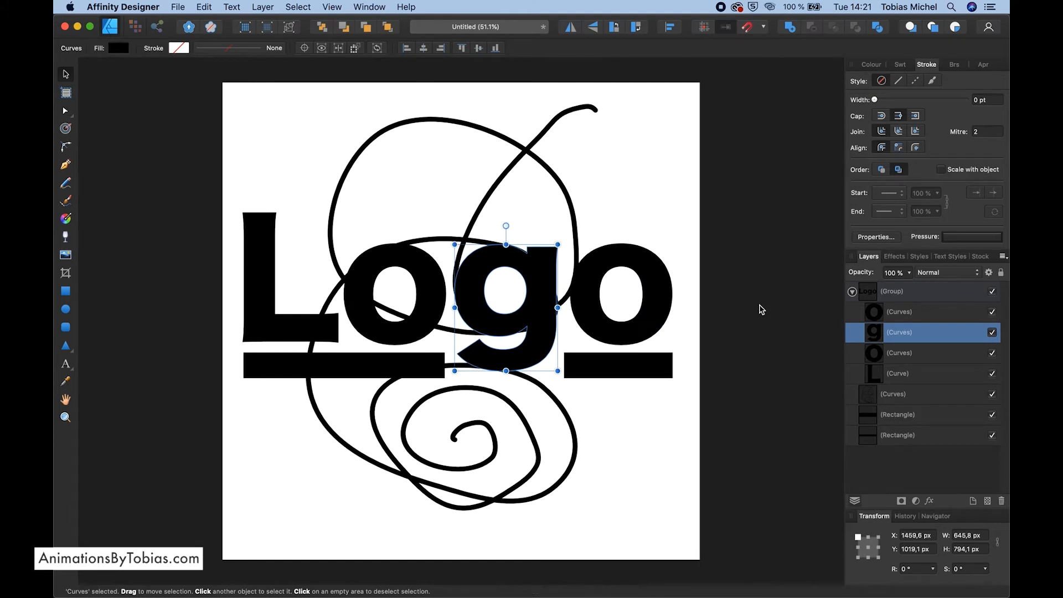
pyautogui.click(898, 299)
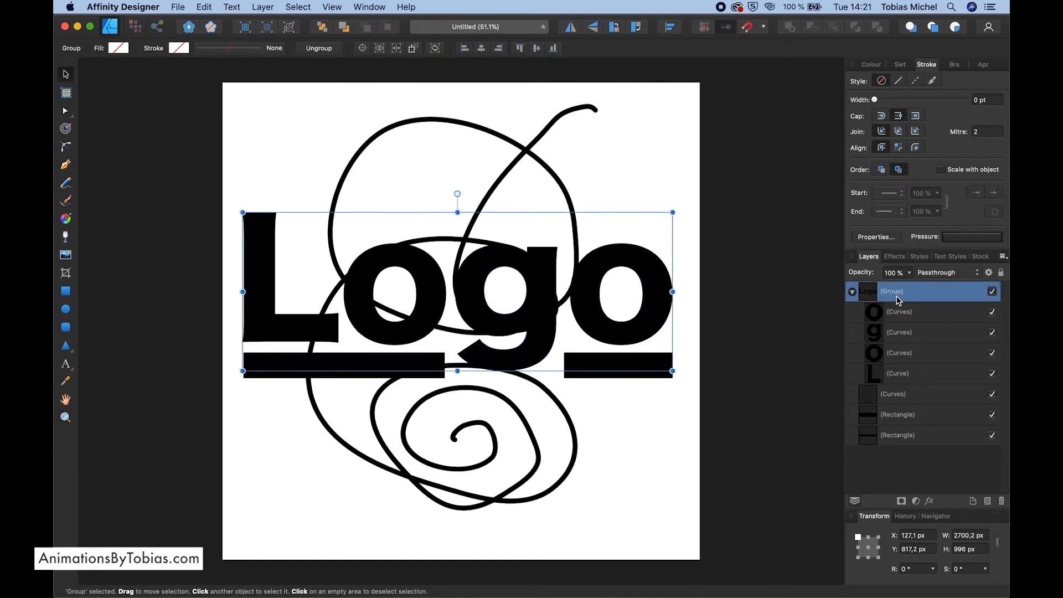
pyautogui.rightClick(869, 299)
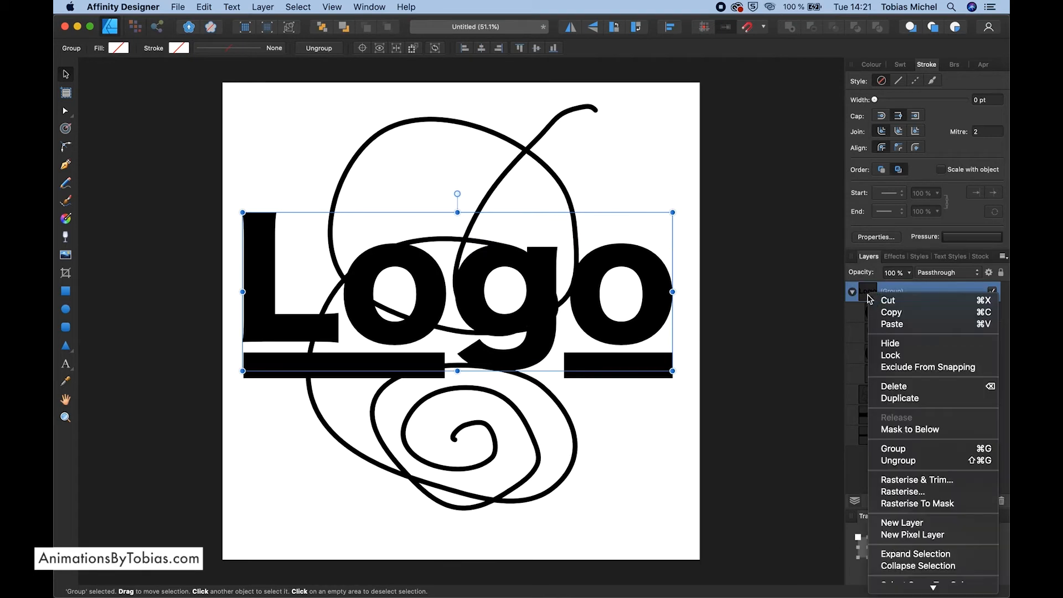
pyautogui.click(899, 460)
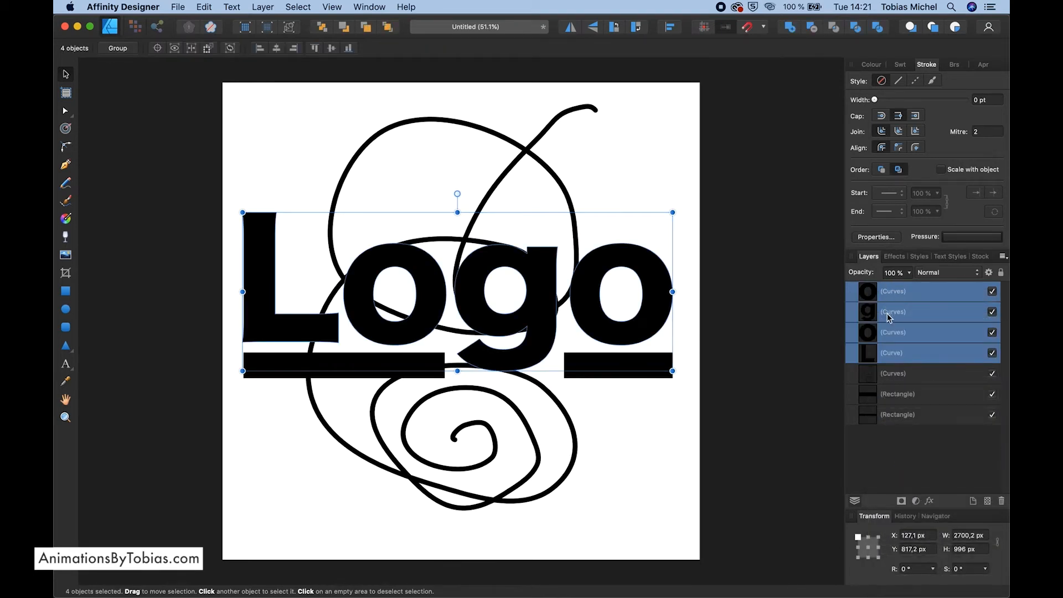
# Merge all the letters, the expanded curve and both rectangles into one shape with the Add operation
pyautogui.click(892, 393)
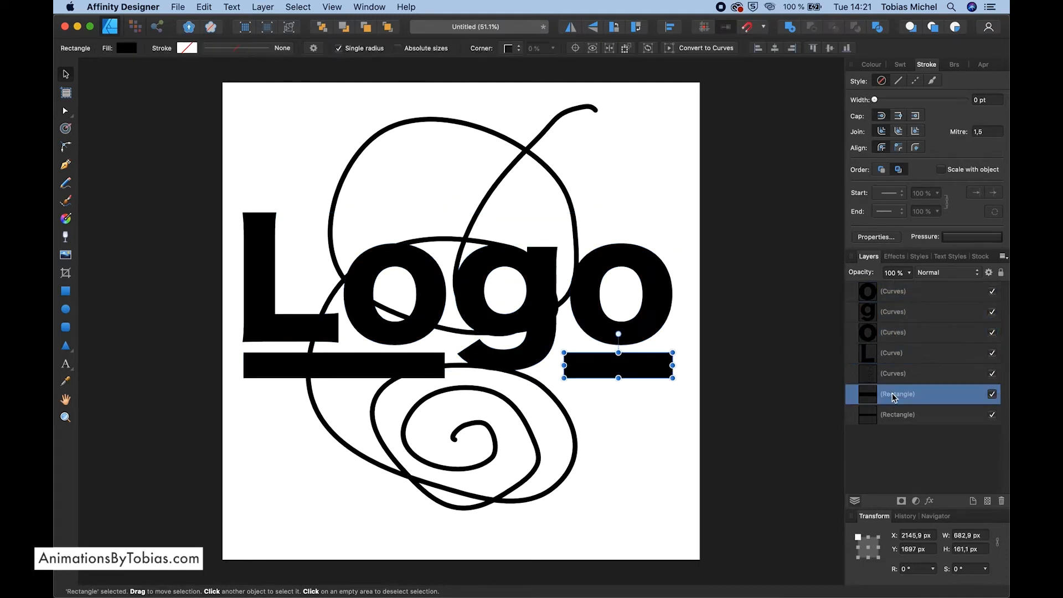
pyautogui.click(892, 415)
pyautogui.click(893, 375)
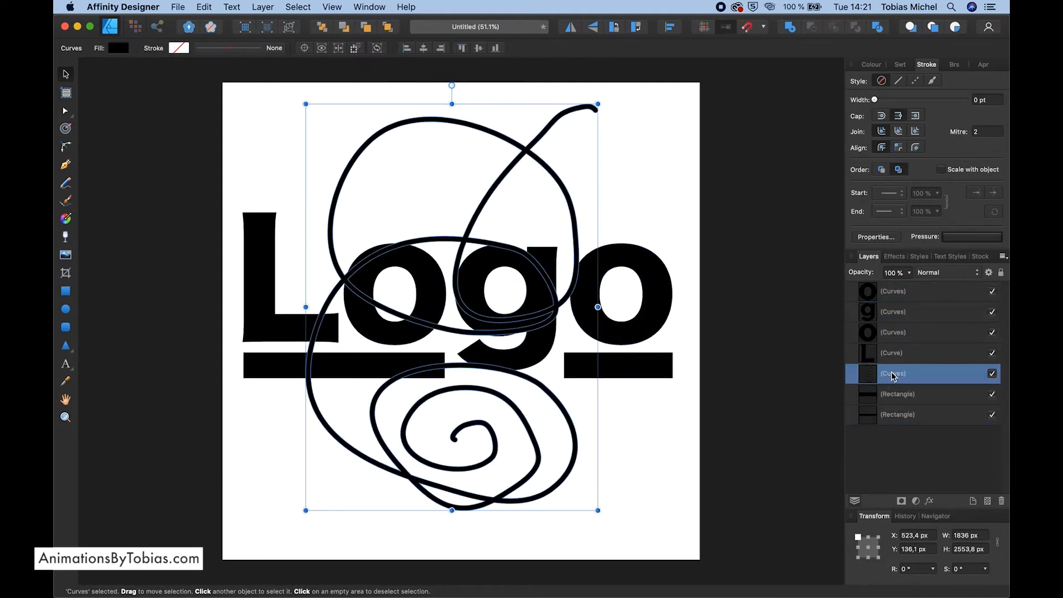
pyautogui.click(892, 291)
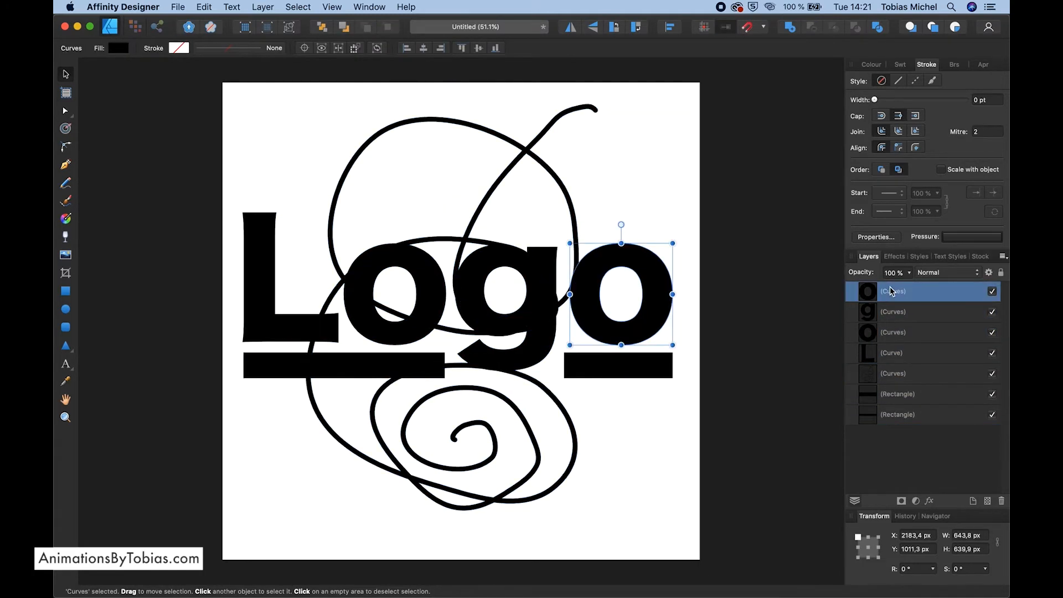
pyautogui.click(621, 424)
pyautogui.press('super+a')
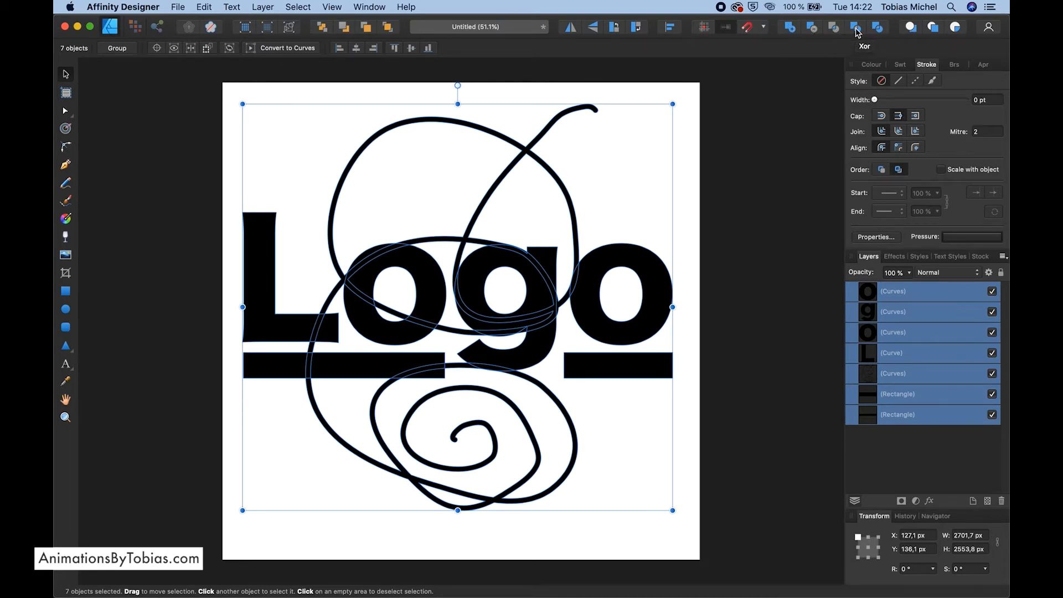
pyautogui.click(789, 29)
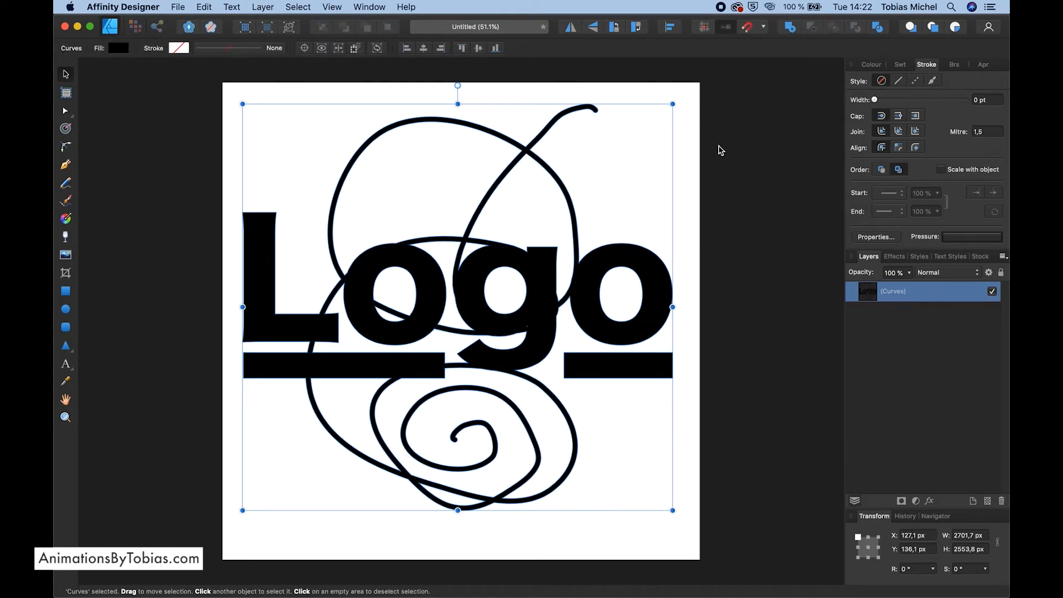
# Show the nodes of the merged logo shape to examine its combined outline
pyautogui.click(690, 175)
pyautogui.click(912, 295)
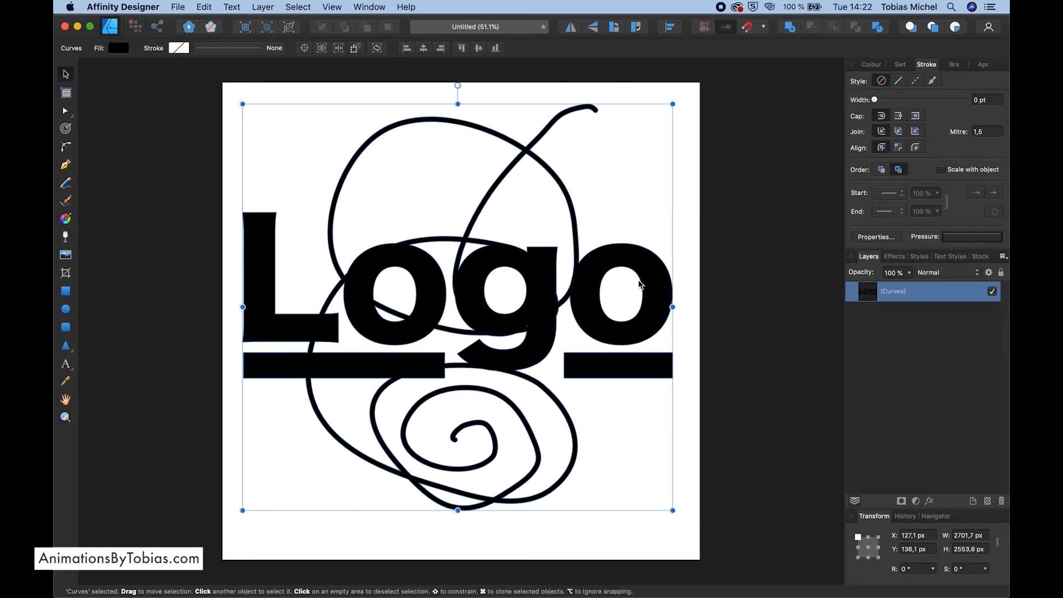
pyautogui.doubleClick(655, 282)
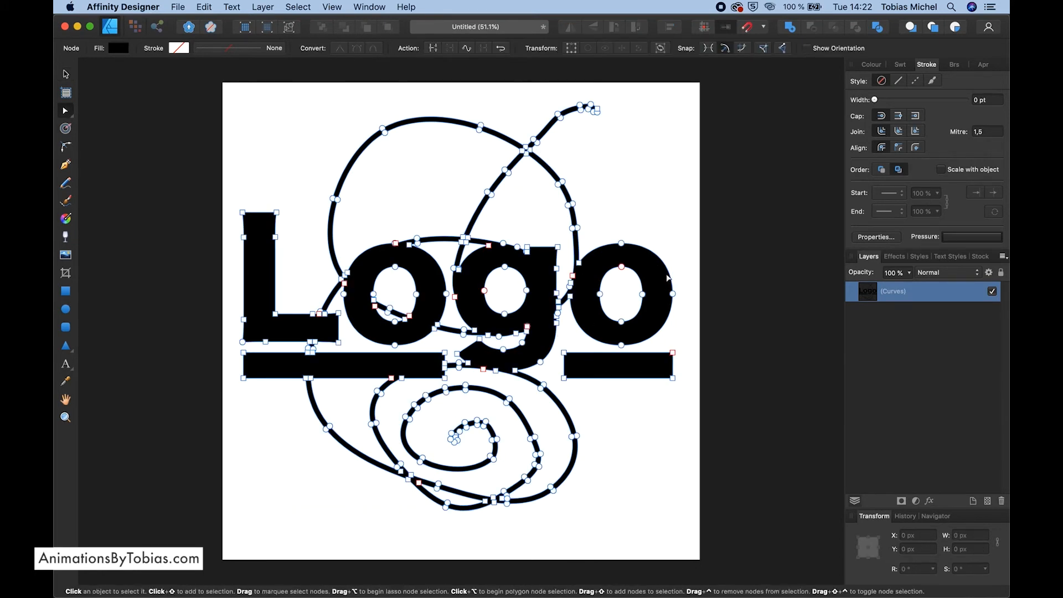
# Export the merged logo as an SVG of the whole document, using the SVG (digital - high quality) preset
pyautogui.click(681, 225)
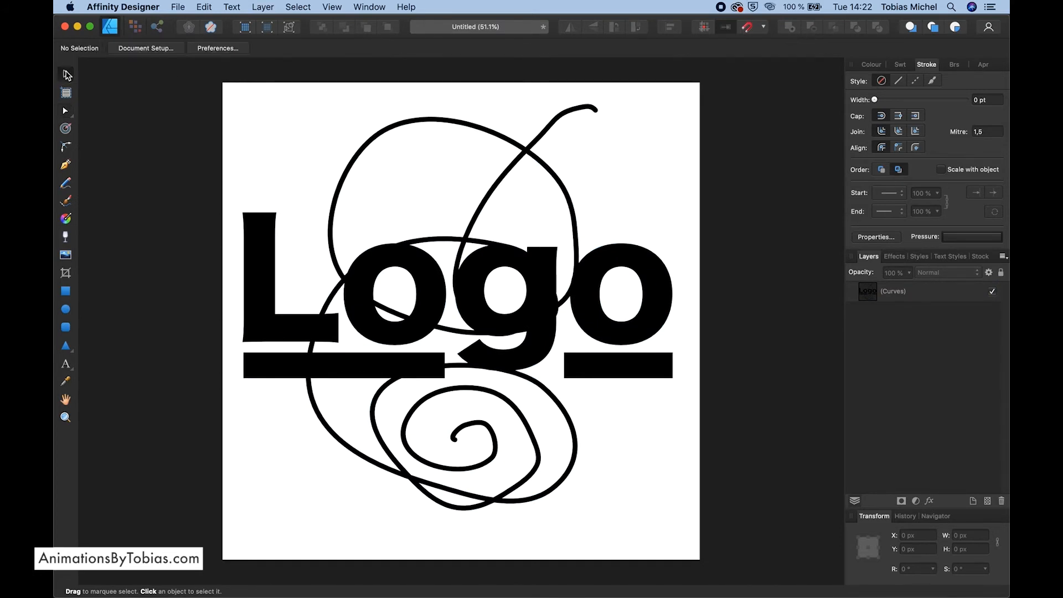
pyautogui.click(178, 7)
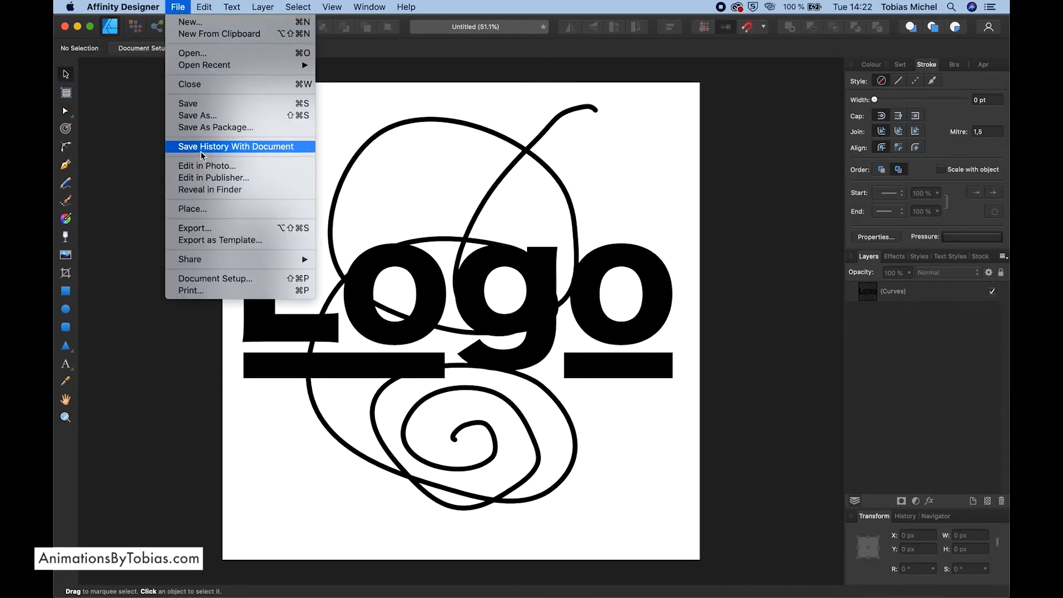
pyautogui.click(207, 226)
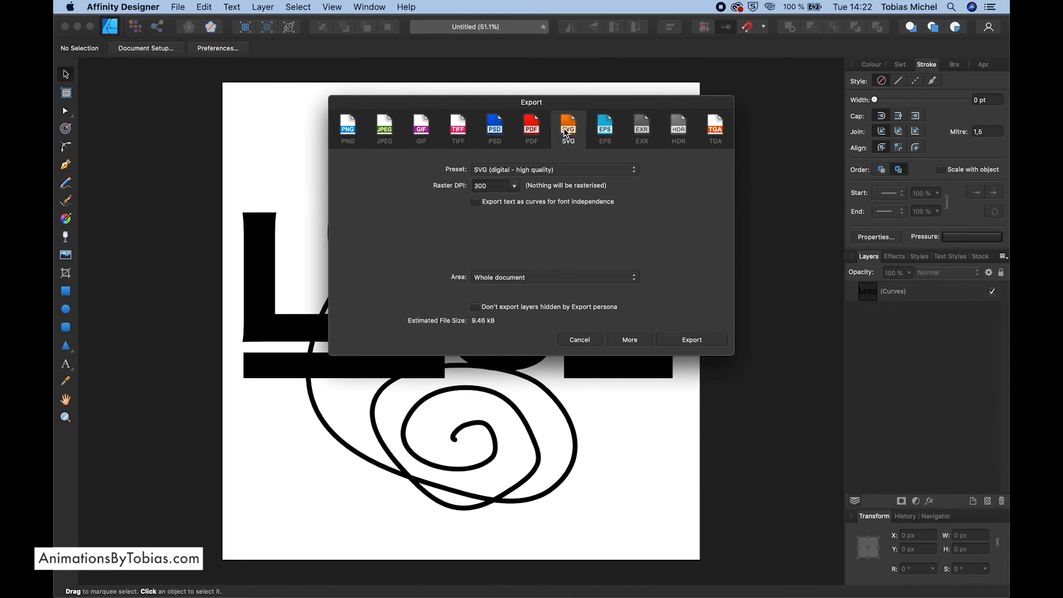
pyautogui.click(540, 168)
pyautogui.click(524, 170)
pyautogui.click(677, 341)
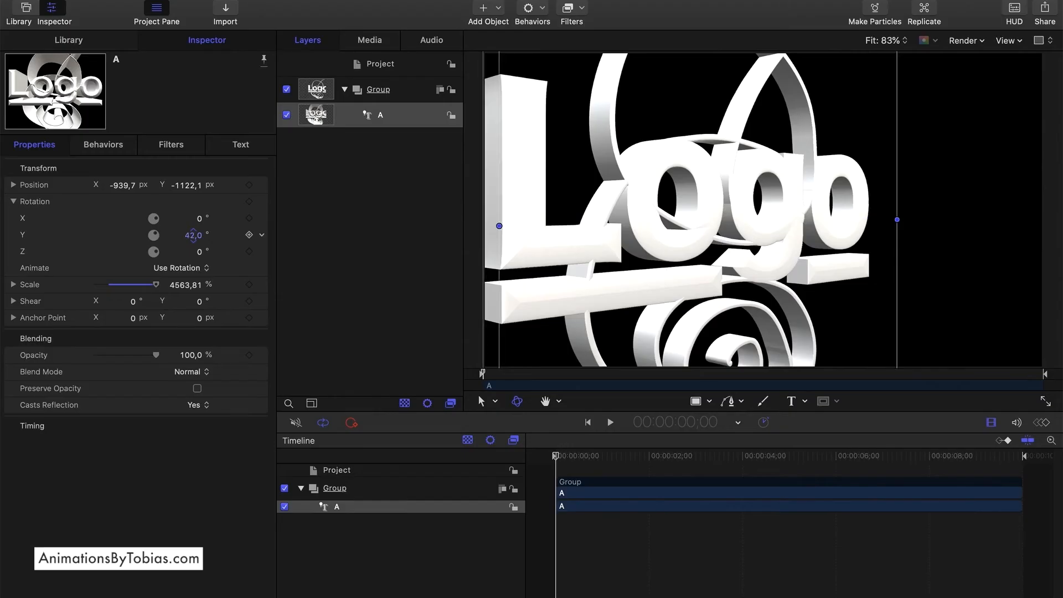
# Switch to Motion and rotate the 3D logo text about its Y axis
pyautogui.moveTo(193, 235)
pyautogui.mouseDown()
pyautogui.moveTo(199, 208)
pyautogui.moveTo(198, 238)
pyautogui.mouseUp()
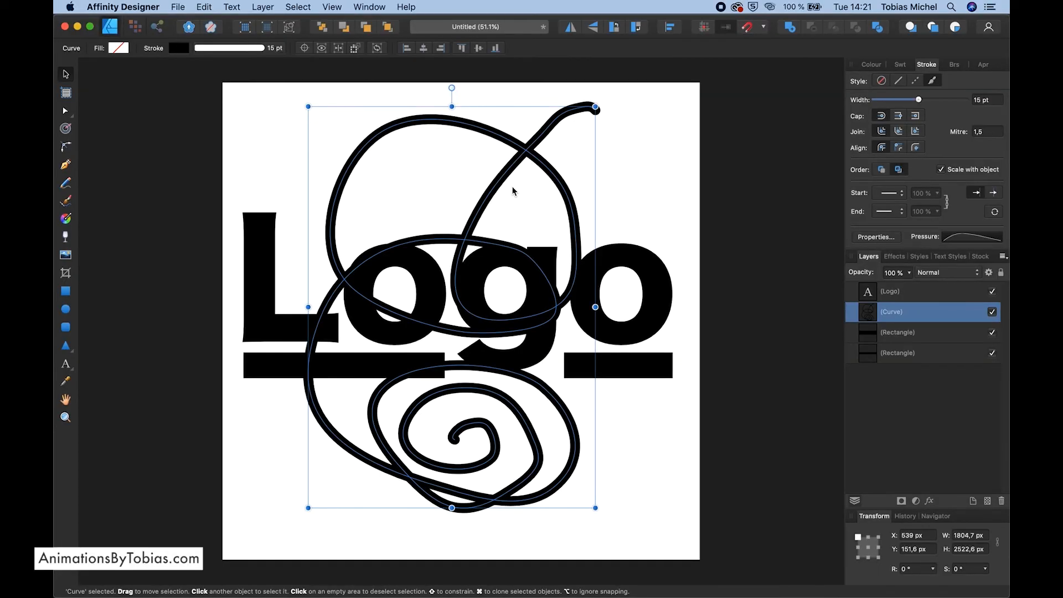
# In Affinity Designer, expand the stroke of the 15 pt freehand curve and convert the Logo text to curves
pyautogui.click(256, 6)
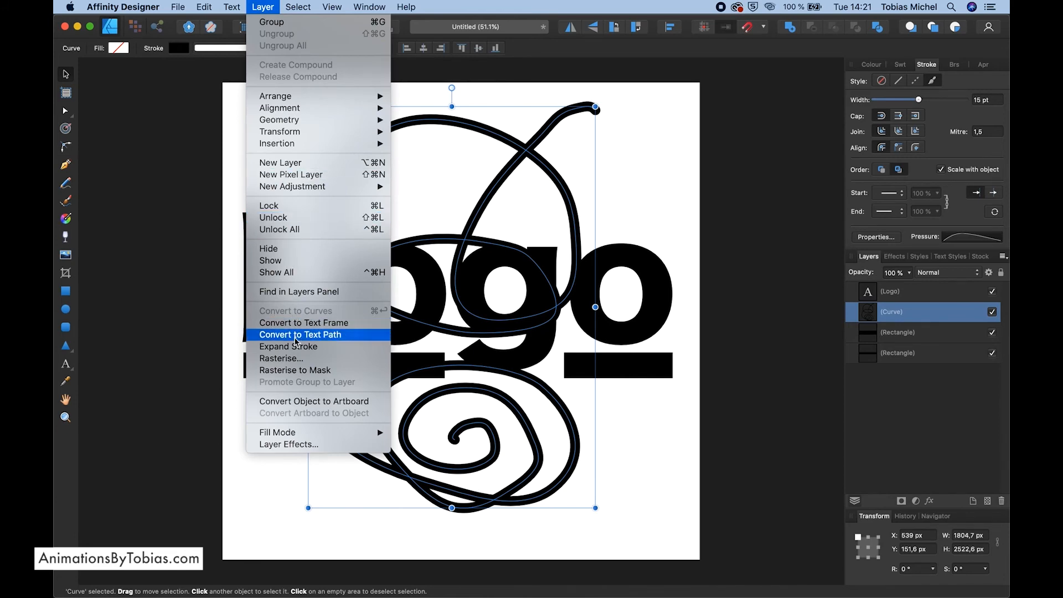
pyautogui.click(310, 347)
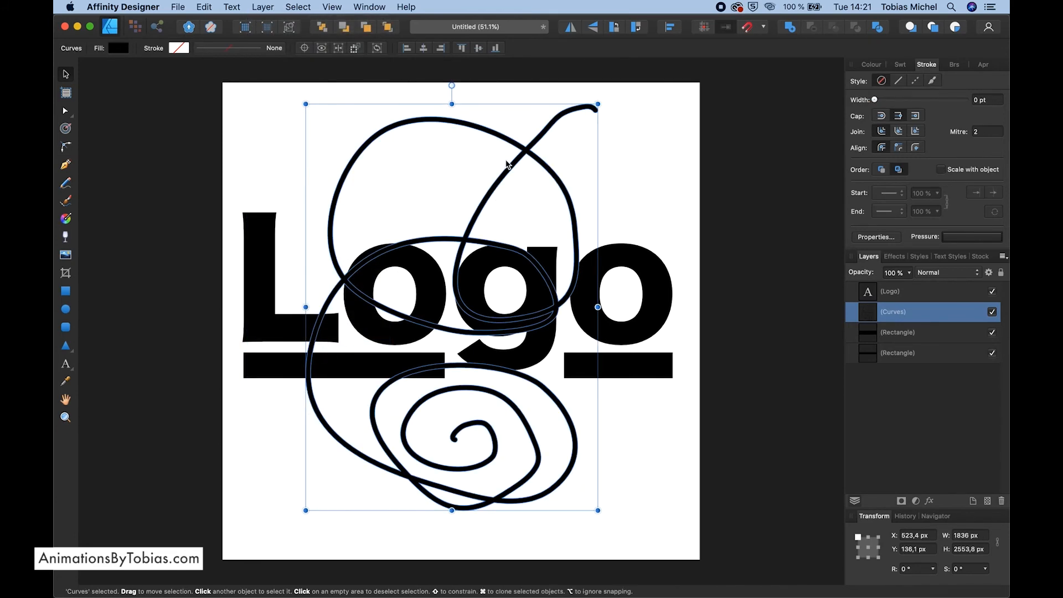
pyautogui.click(658, 293)
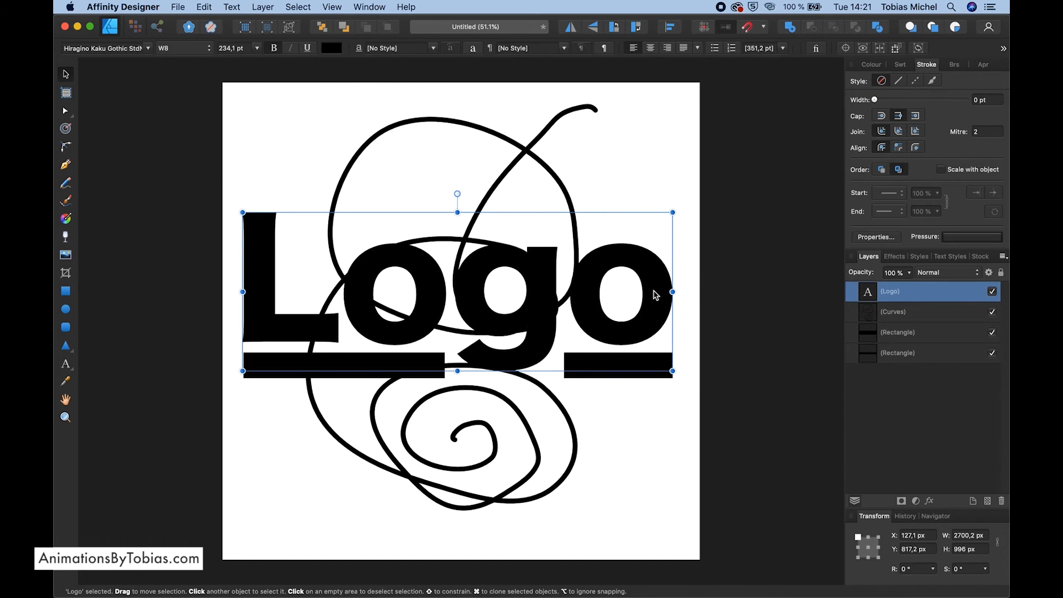
pyautogui.click(265, 7)
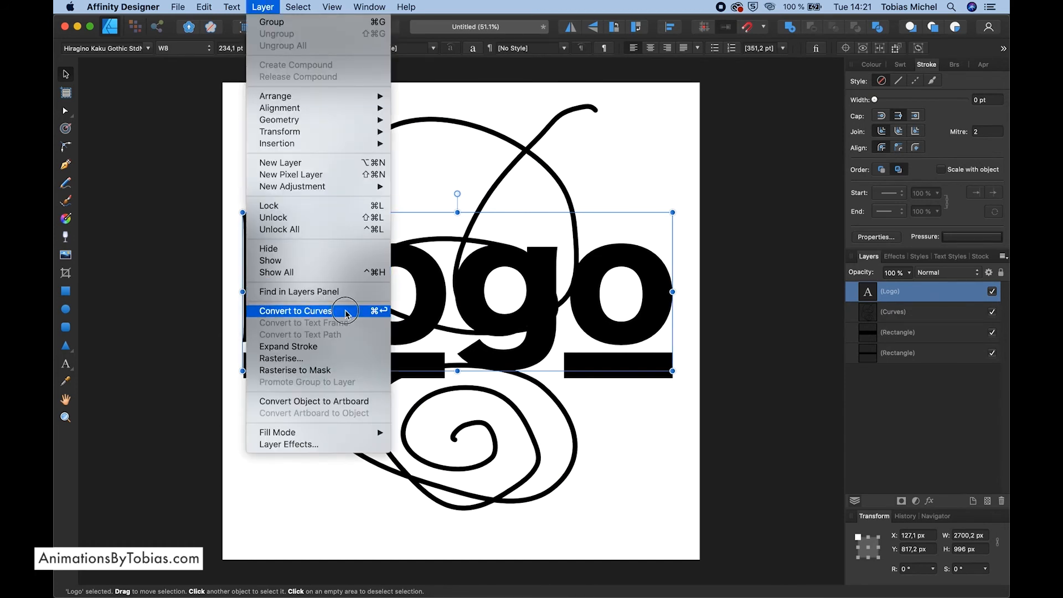
pyautogui.click(313, 311)
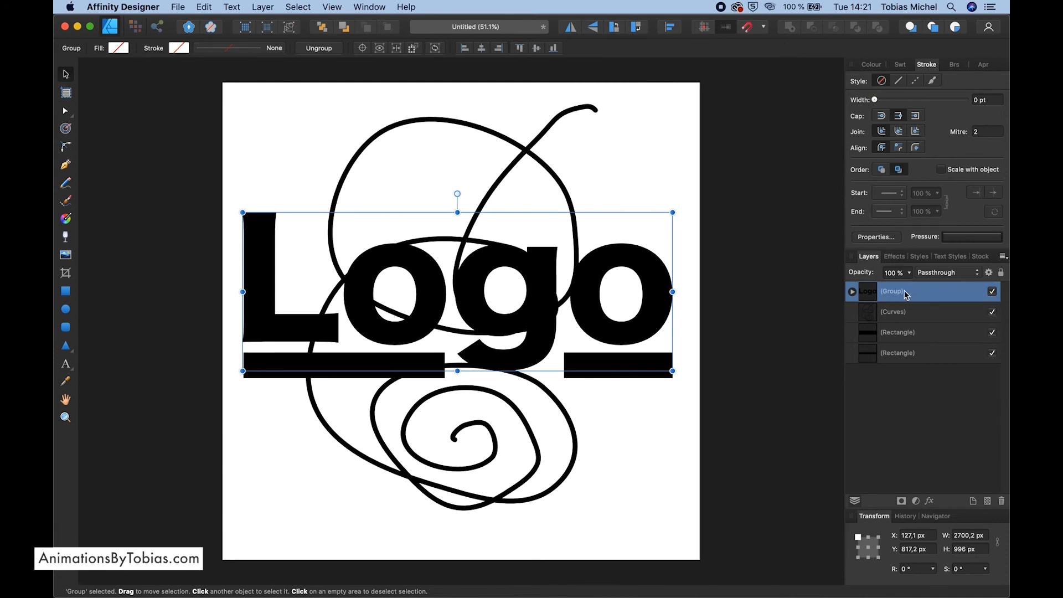
# Check the separate letters inside the Logo group, and ungroup it into individual curves
pyautogui.doubleClick(659, 308)
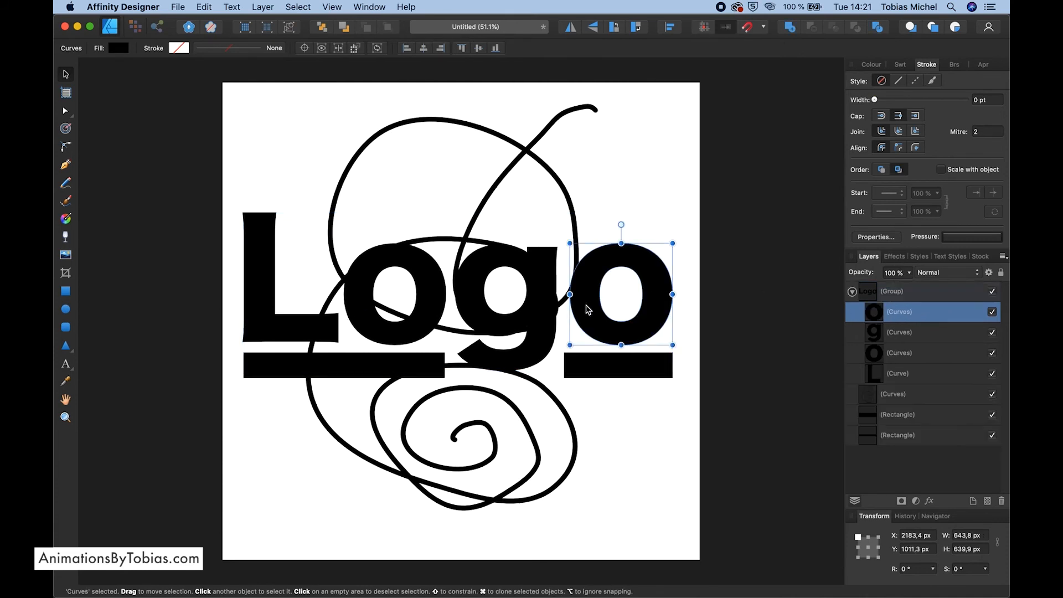
pyautogui.click(546, 307)
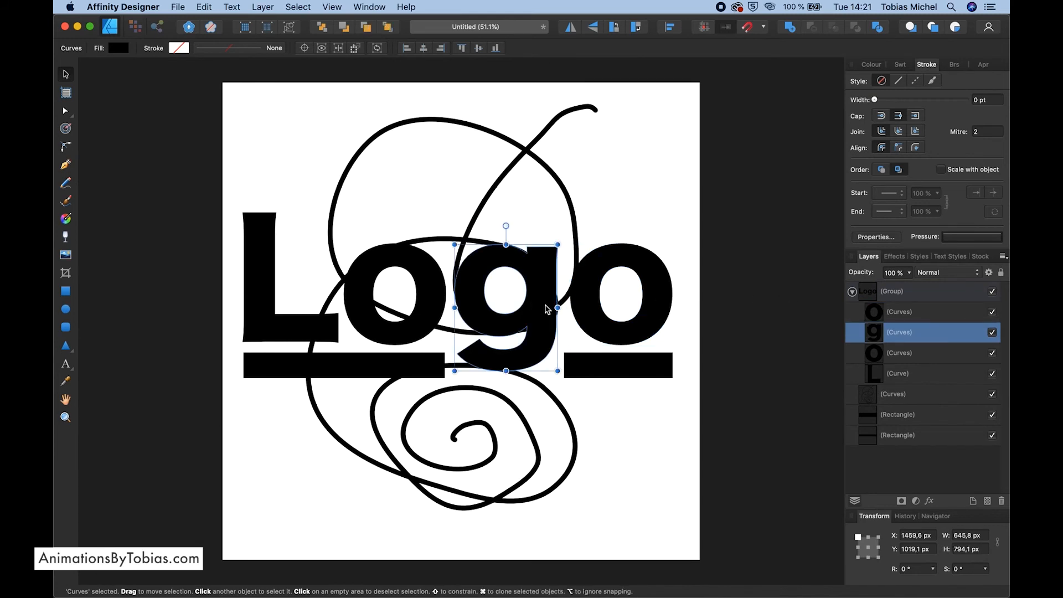
pyautogui.click(898, 298)
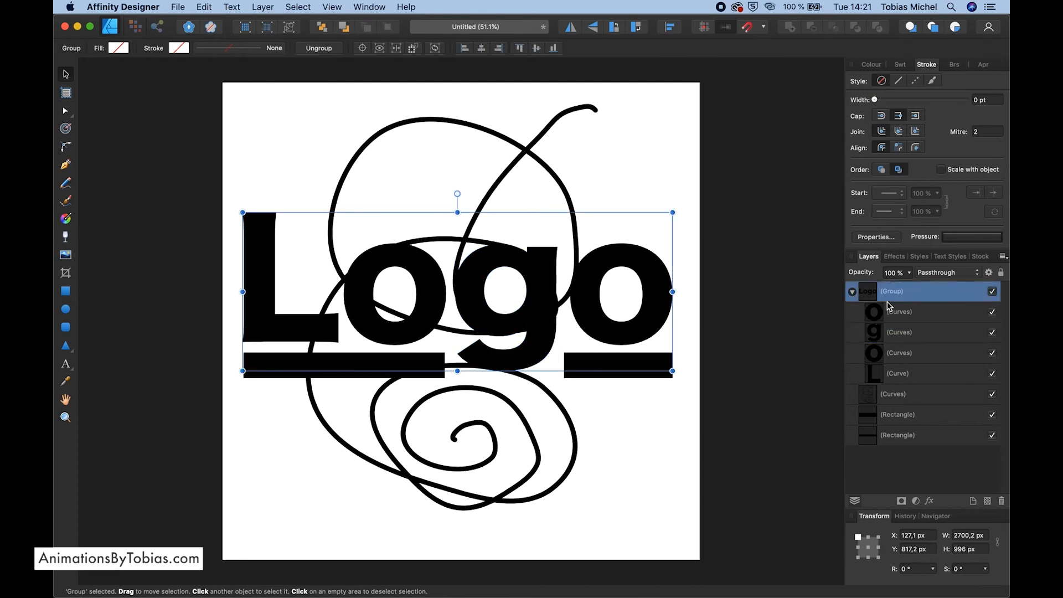
pyautogui.rightClick(869, 300)
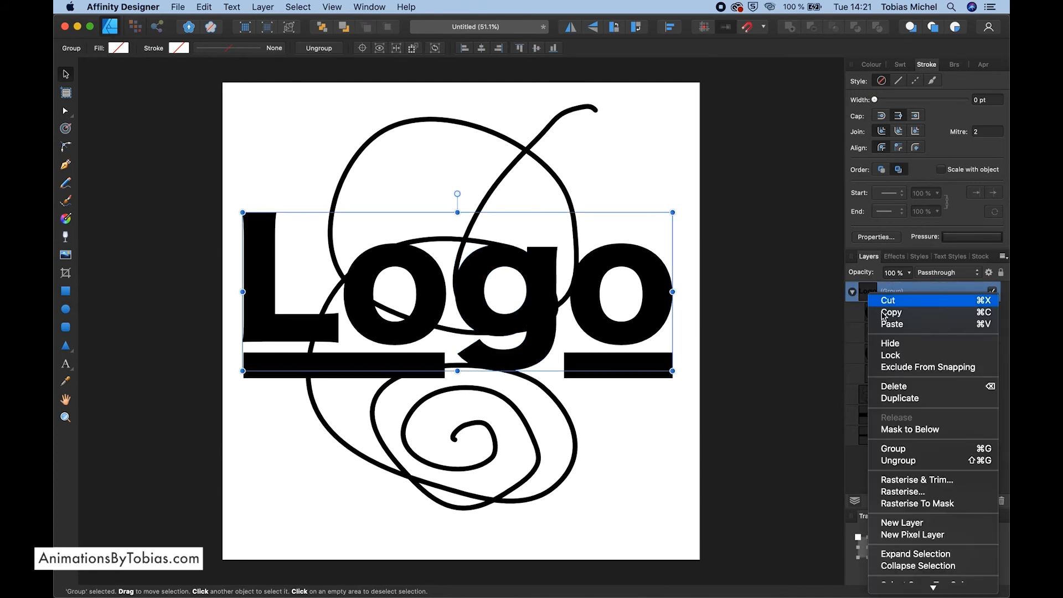
pyautogui.click(906, 461)
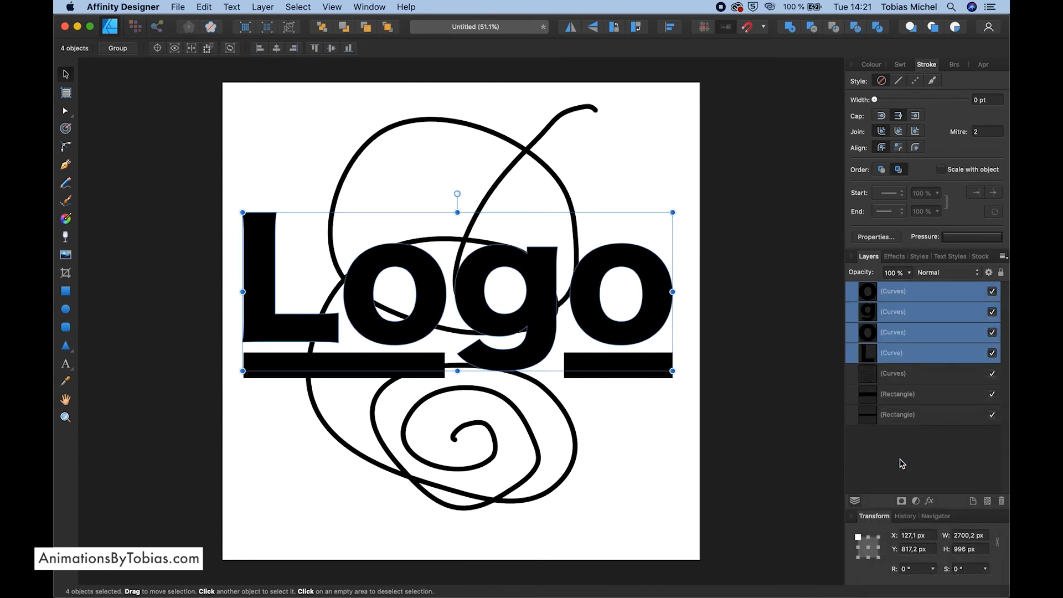
# Merge all the letter curves, the expanded freehand curve and both rectangles into one shape with the Add operation
pyautogui.press('super+a')
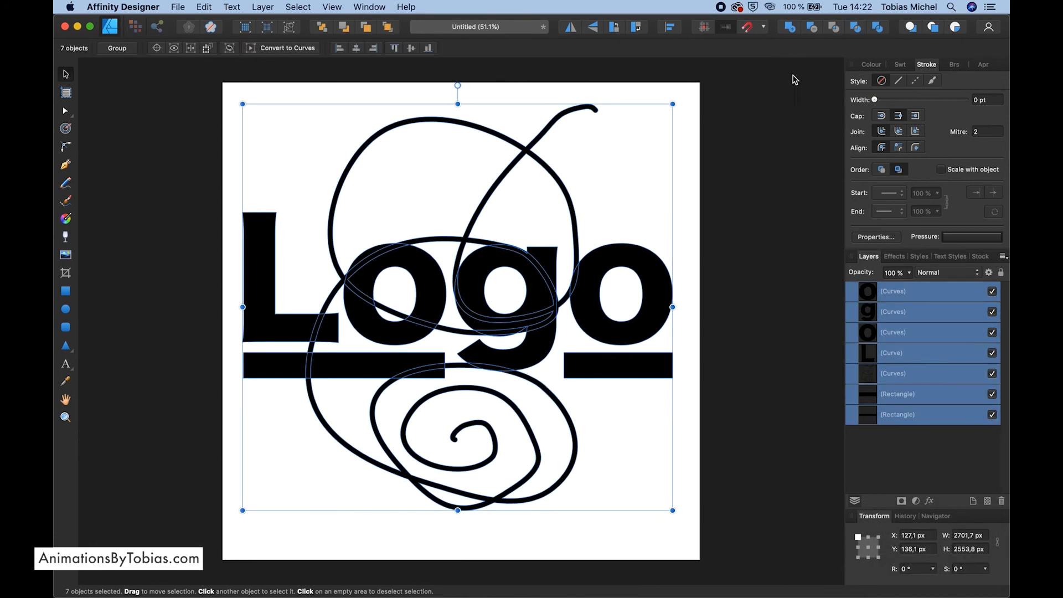
pyautogui.click(789, 28)
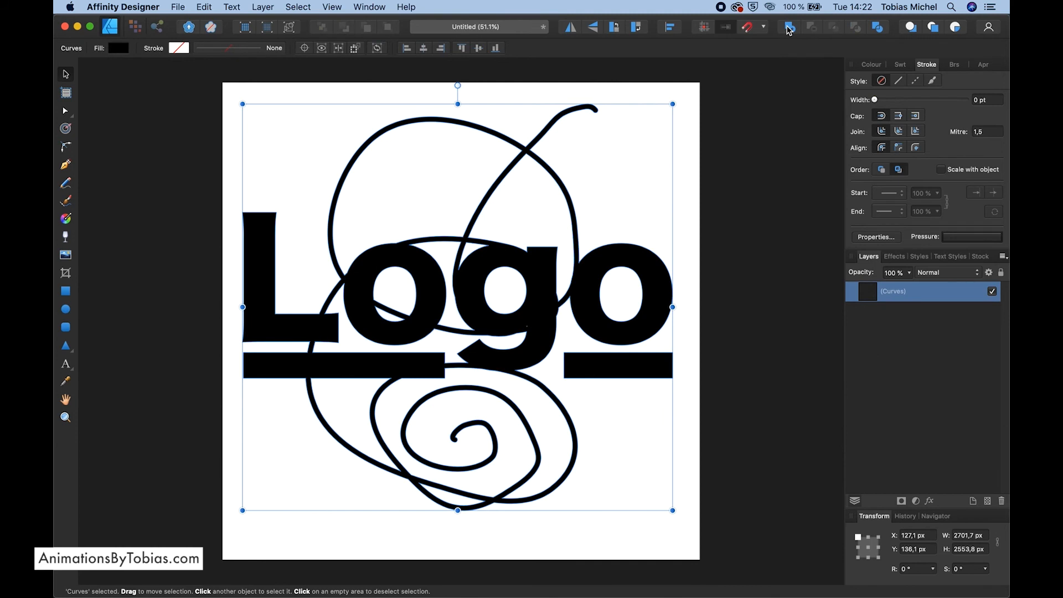
pyautogui.click(690, 175)
# Show the nodes of the single merged logo shape to examine its combined outline
pyautogui.click(897, 297)
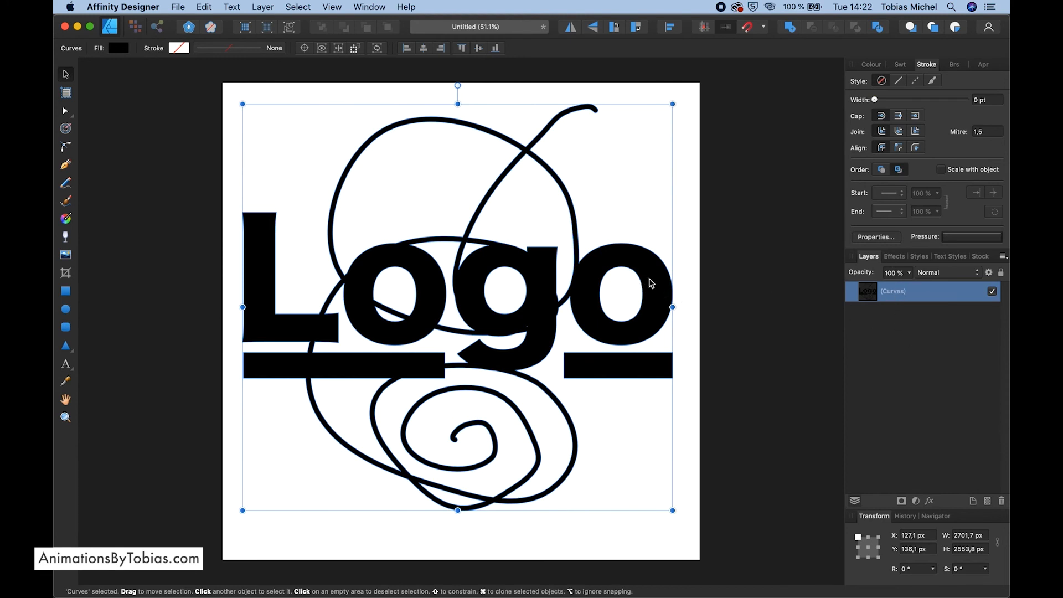
pyautogui.doubleClick(654, 282)
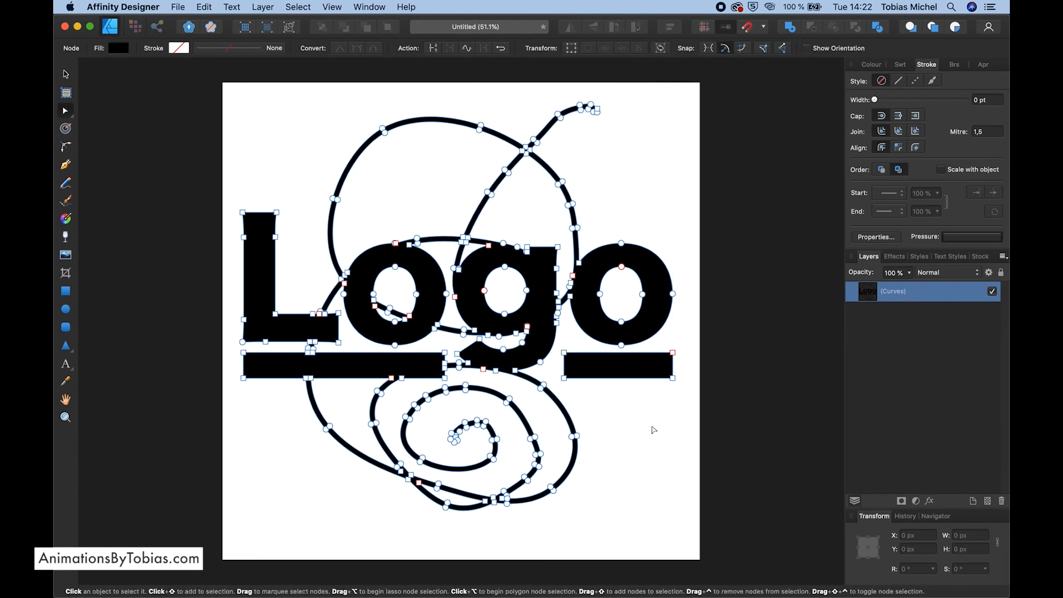
pyautogui.click(681, 226)
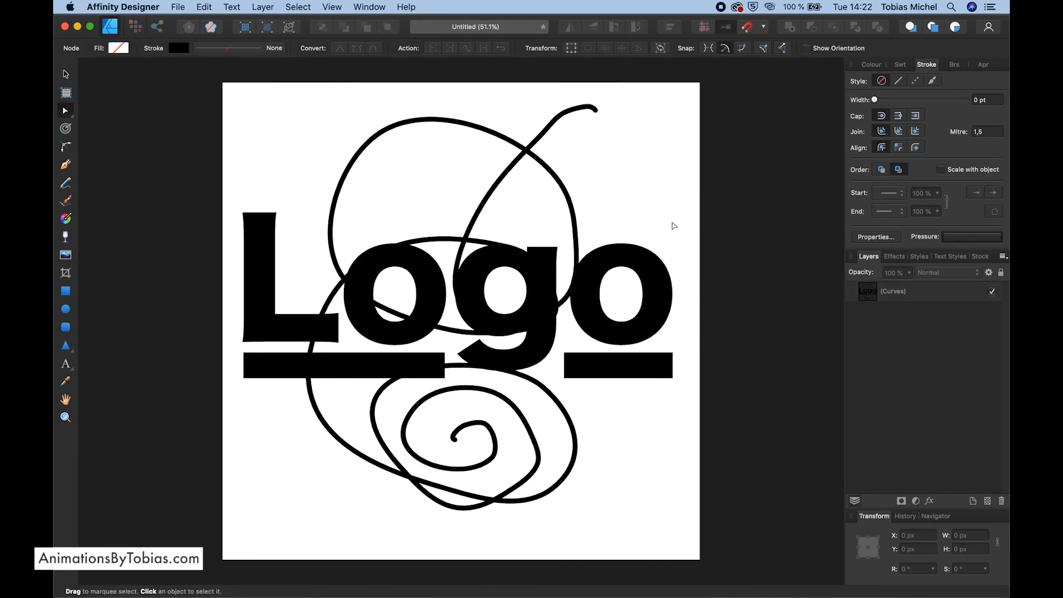
# Export the finished single-shape logo to SVG with the SVG (digital - high quality) preset, covering the whole document
pyautogui.click(67, 74)
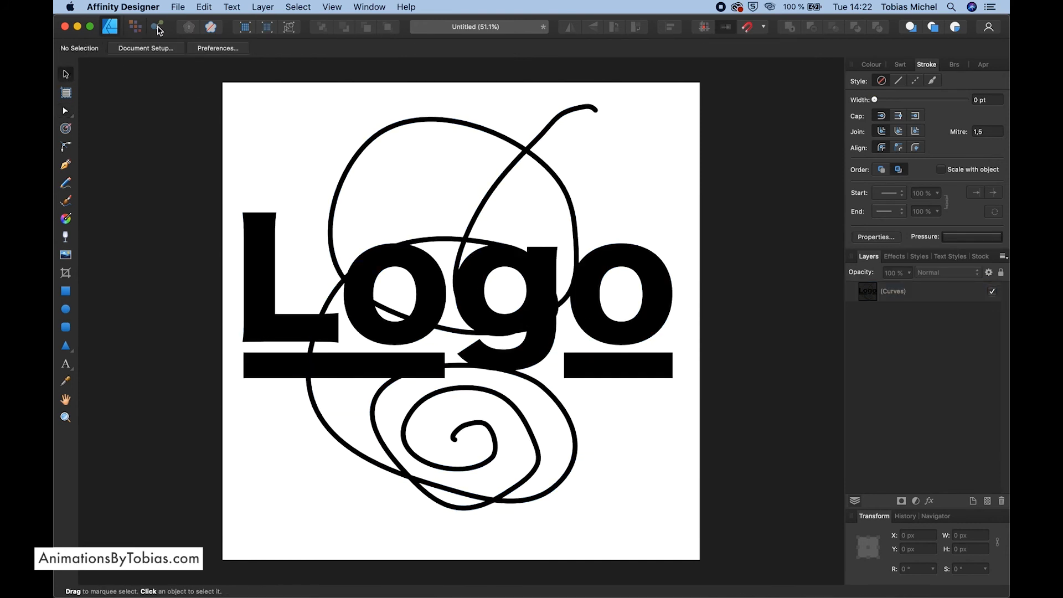
pyautogui.click(178, 7)
pyautogui.click(208, 228)
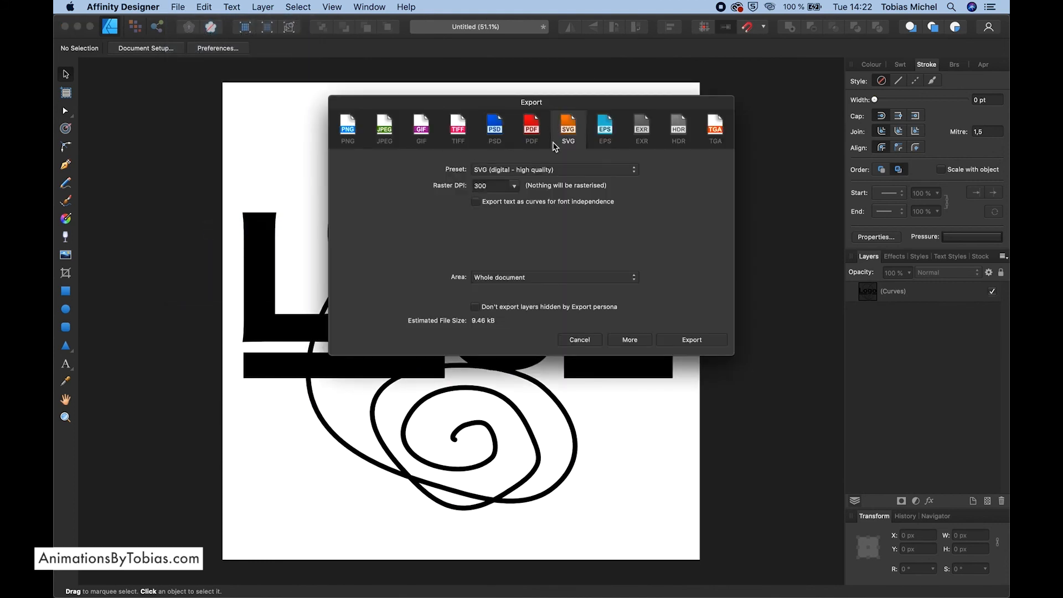
pyautogui.click(534, 169)
pyautogui.click(523, 172)
pyautogui.click(677, 339)
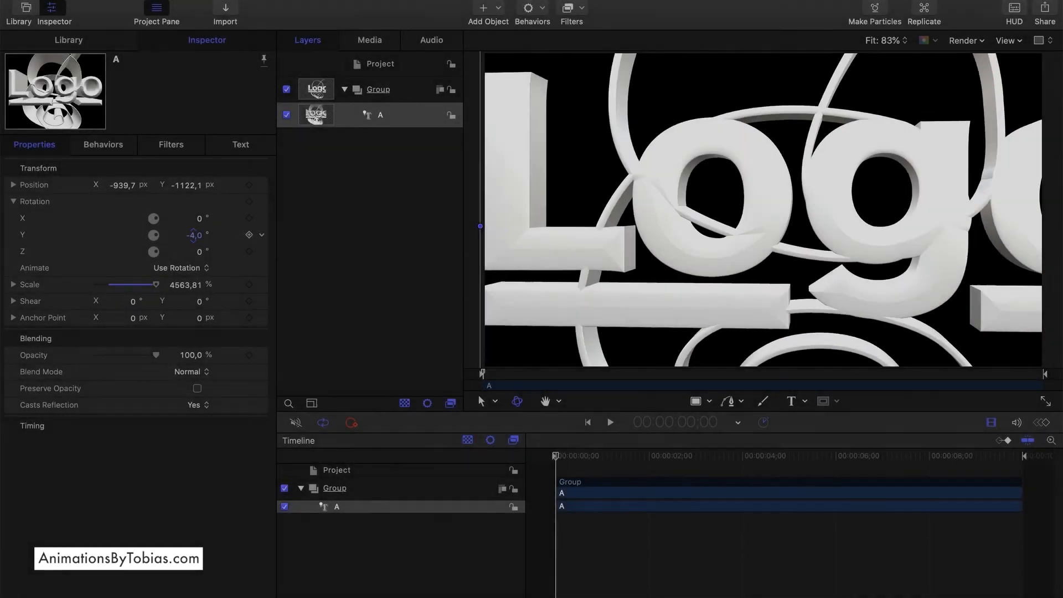
# In Motion, turn the 3D logo text about its Y axis to view its extruded sides
pyautogui.moveTo(192, 235); pyautogui.dragTo(198, 217)
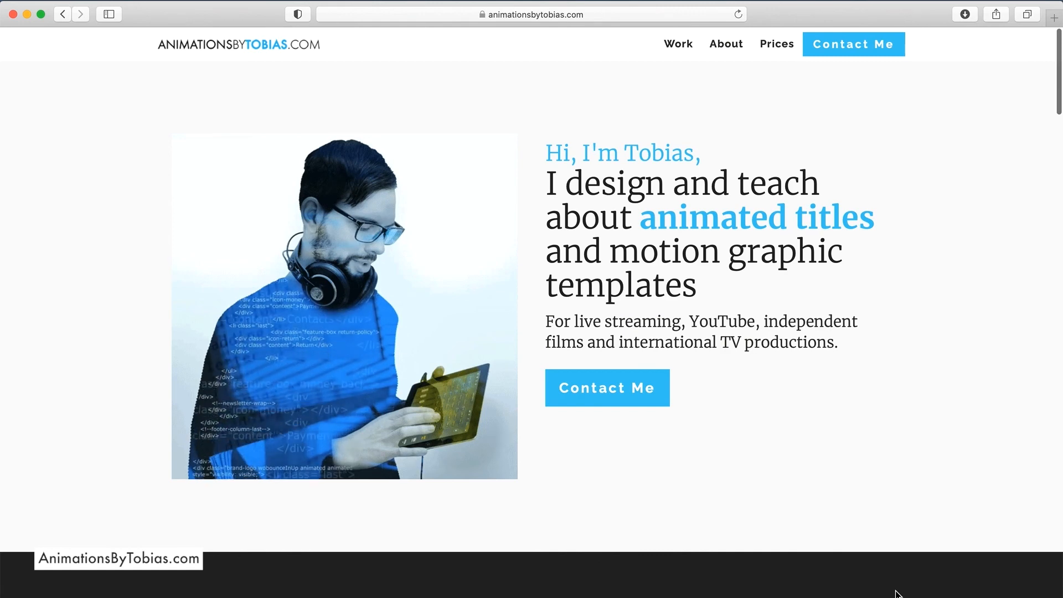
# Look through the introduction and the Some Of My Work portfolio on the animationsbytobias.com home page in the browser
pyautogui.scroll(-4, 896, 593)
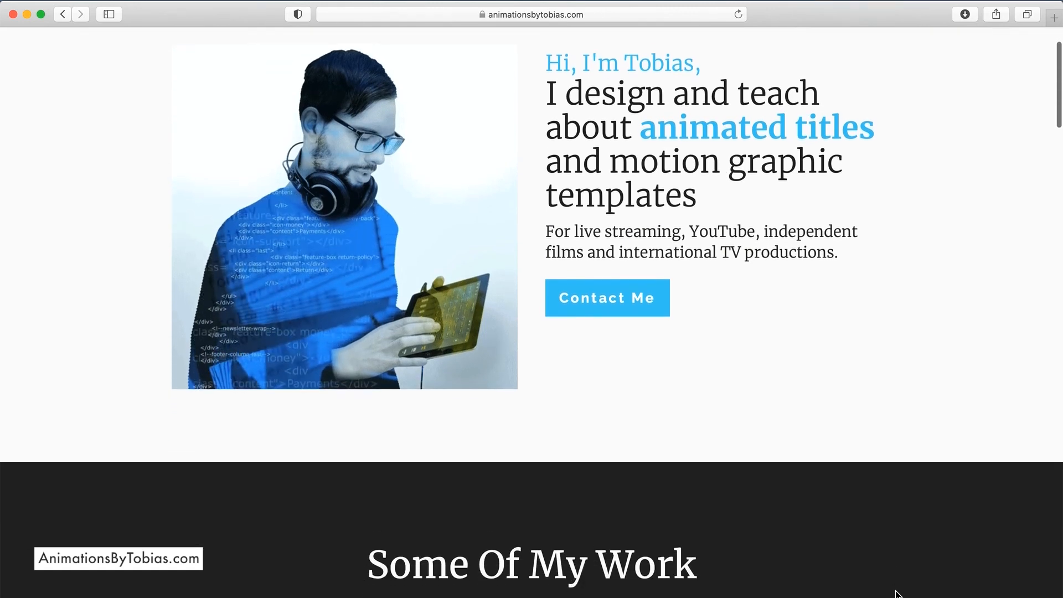
pyautogui.scroll(-5, 896, 593)
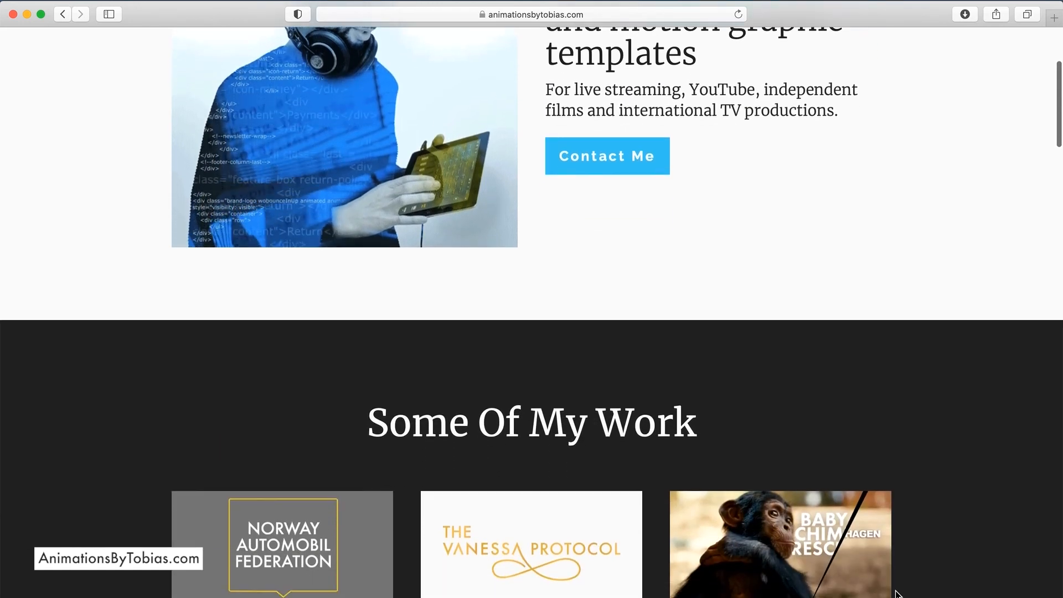
pyautogui.scroll(-6, 897, 593)
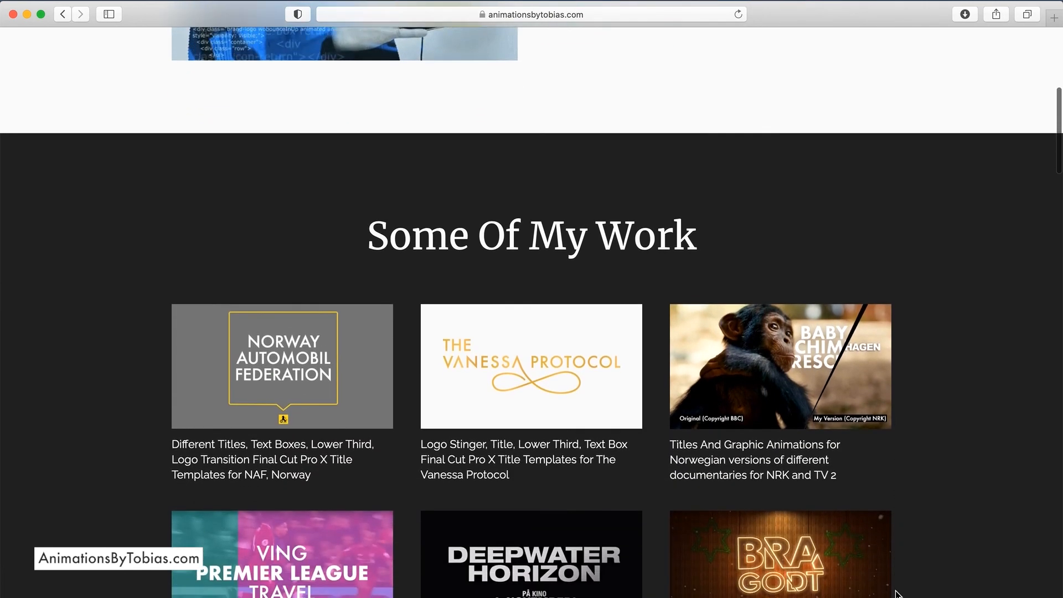
pyautogui.scroll(-3, 896, 593)
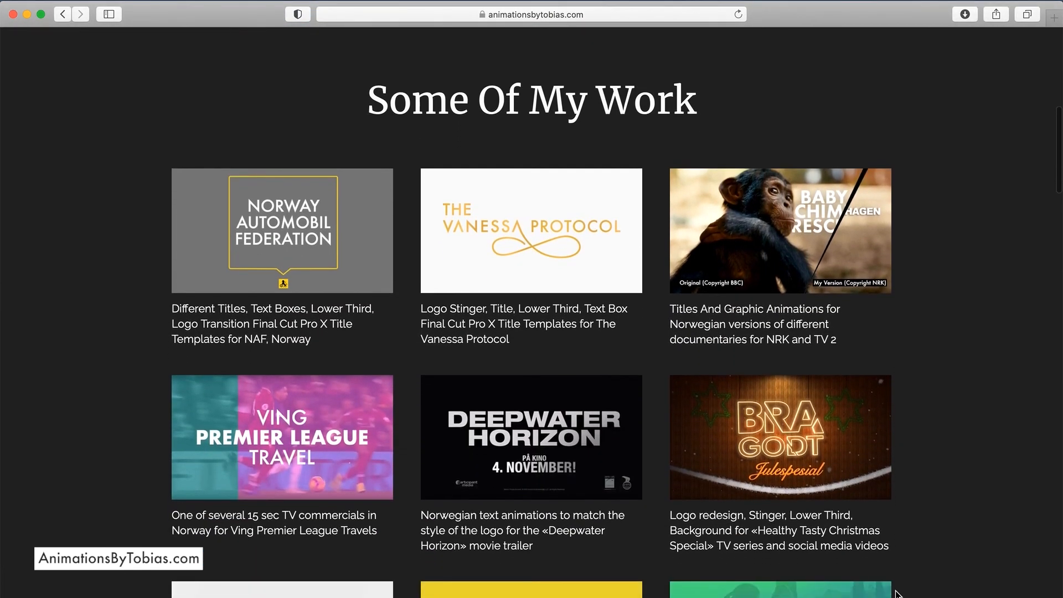
pyautogui.scroll(-5, 896, 593)
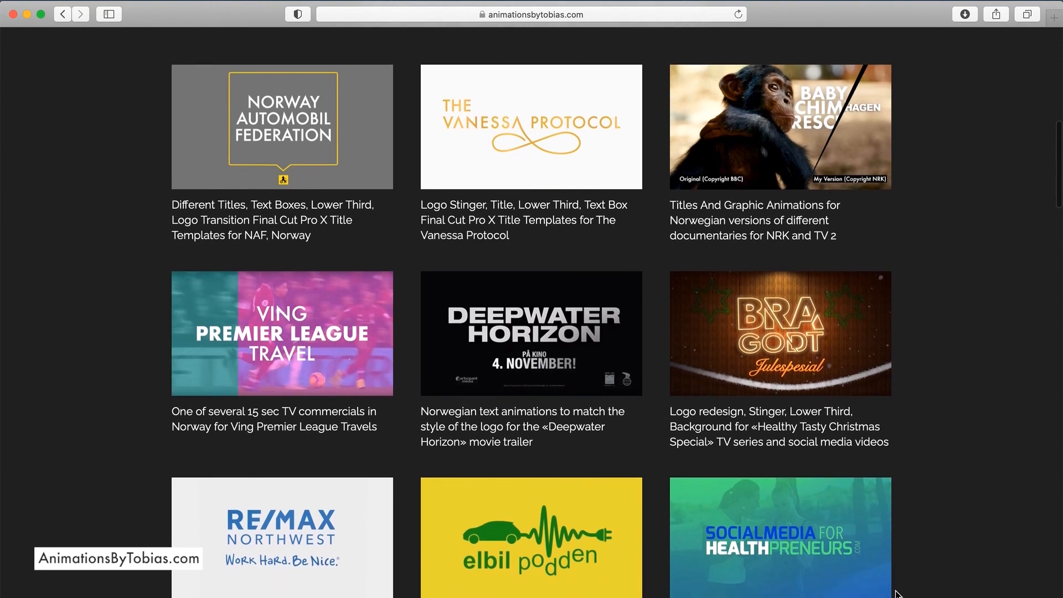
pyautogui.scroll(-6, 896, 593)
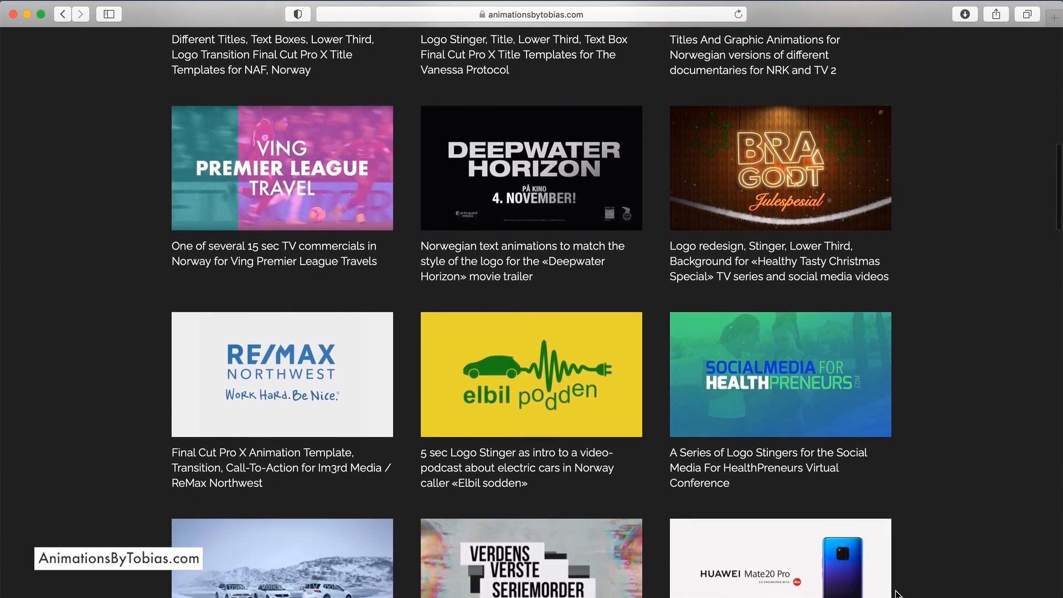
pyautogui.scroll(-6, 897, 593)
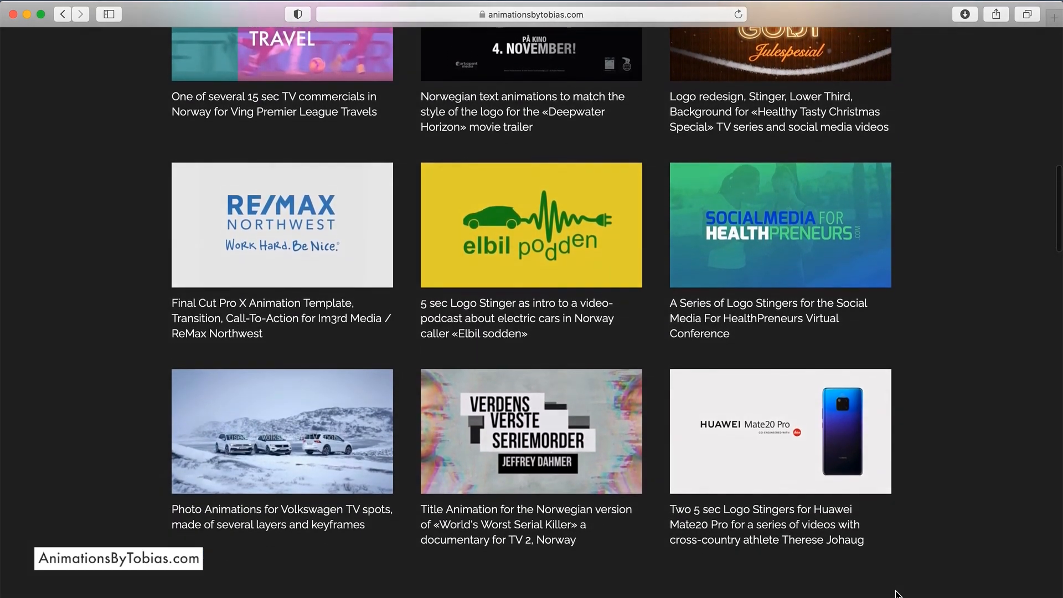
pyautogui.scroll(-7, 897, 593)
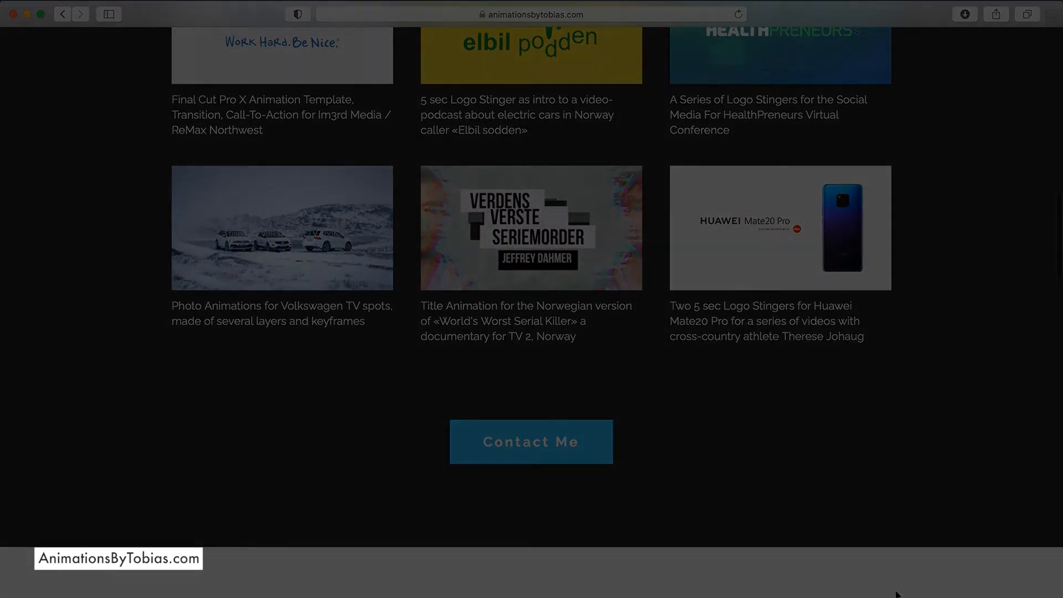